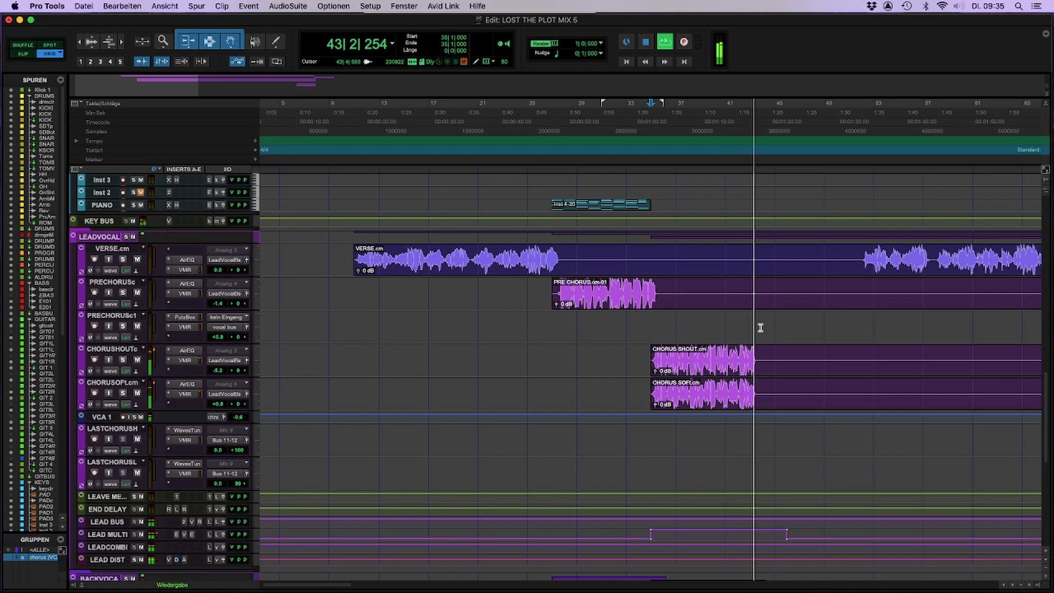
# Step: Stop playback and review the AirEQ and Virtual Mix Rack inserts on the CHORUS SHOUT track
pyautogui.press('space')
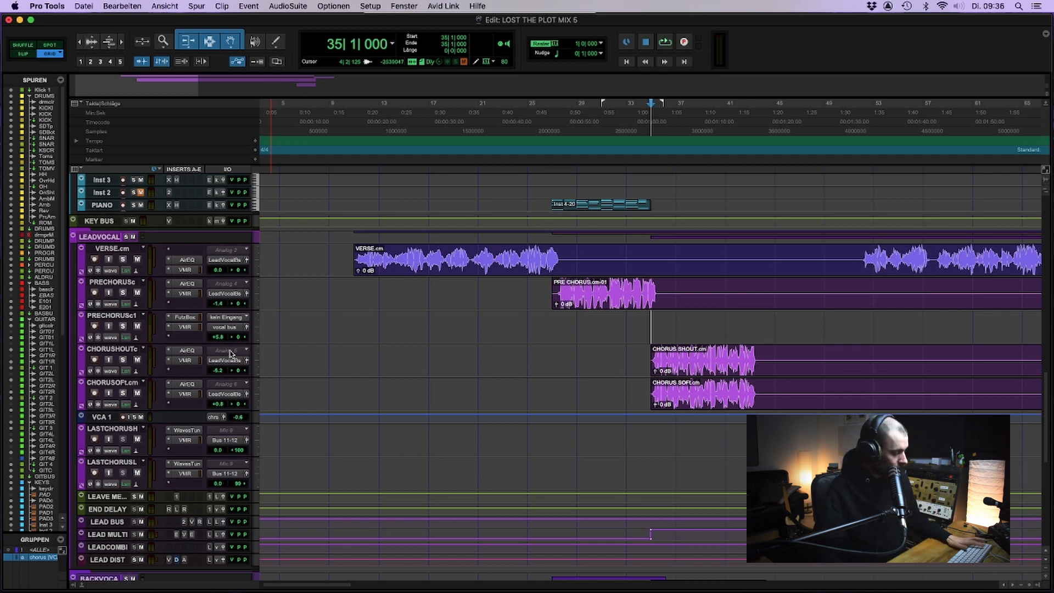
pyautogui.press('super+bracketright')
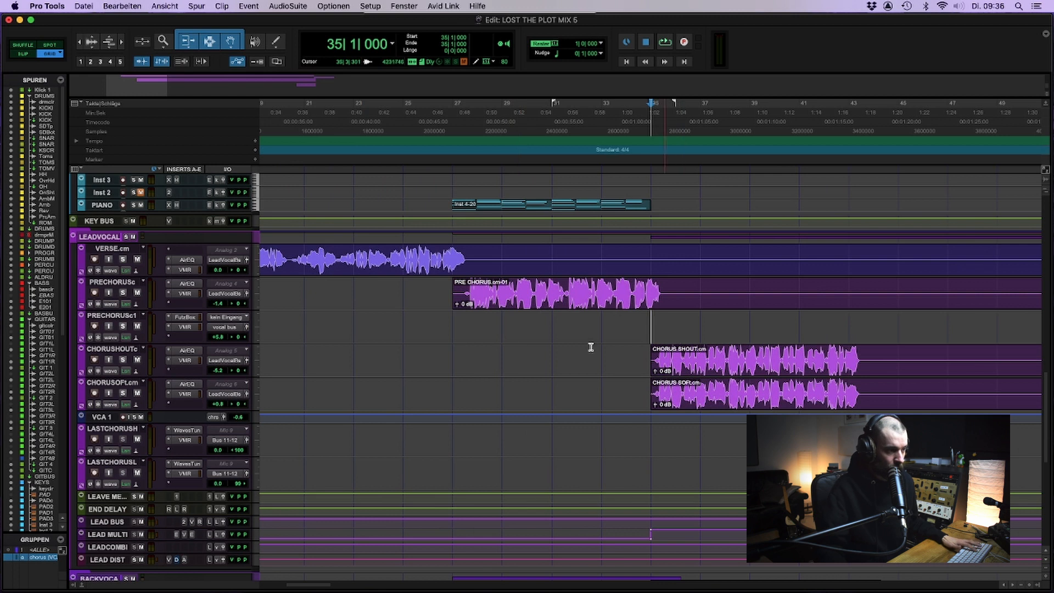
pyautogui.click(188, 353)
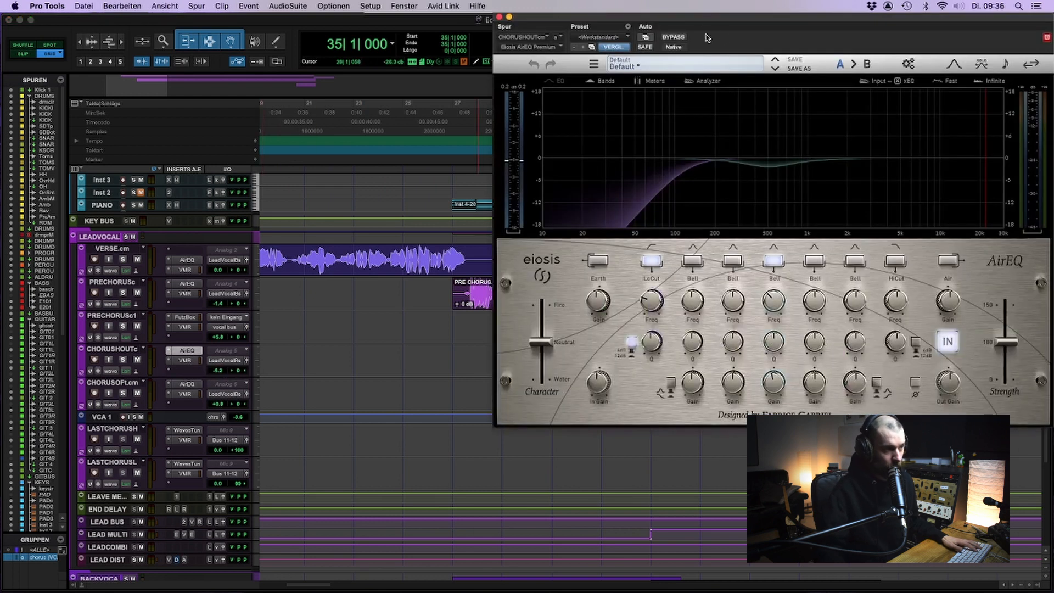
pyautogui.moveTo(712, 21); pyautogui.dragTo(606, 46)
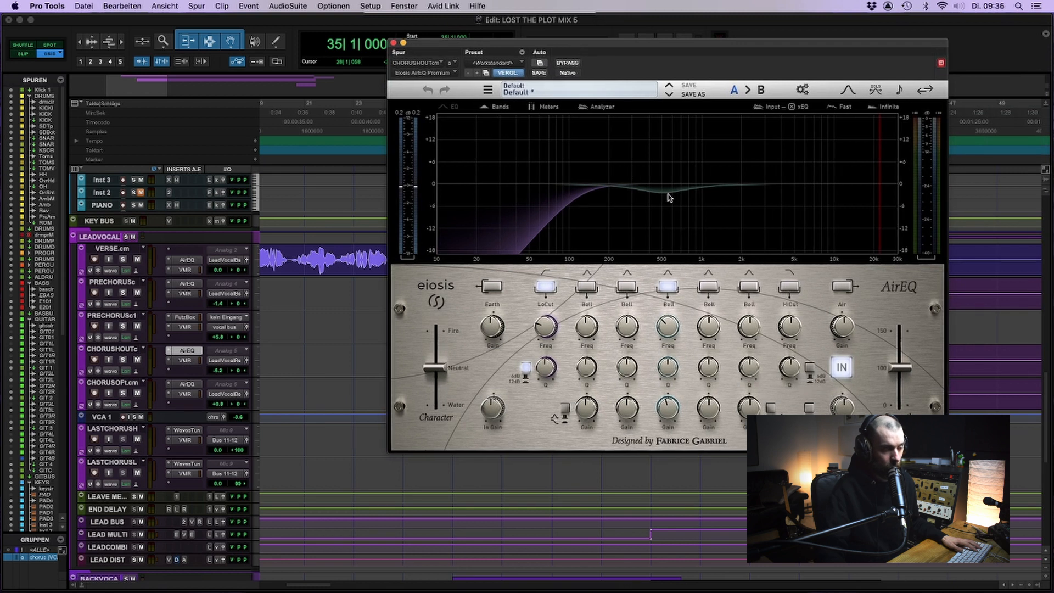
pyautogui.click(183, 361)
pyautogui.click(184, 362)
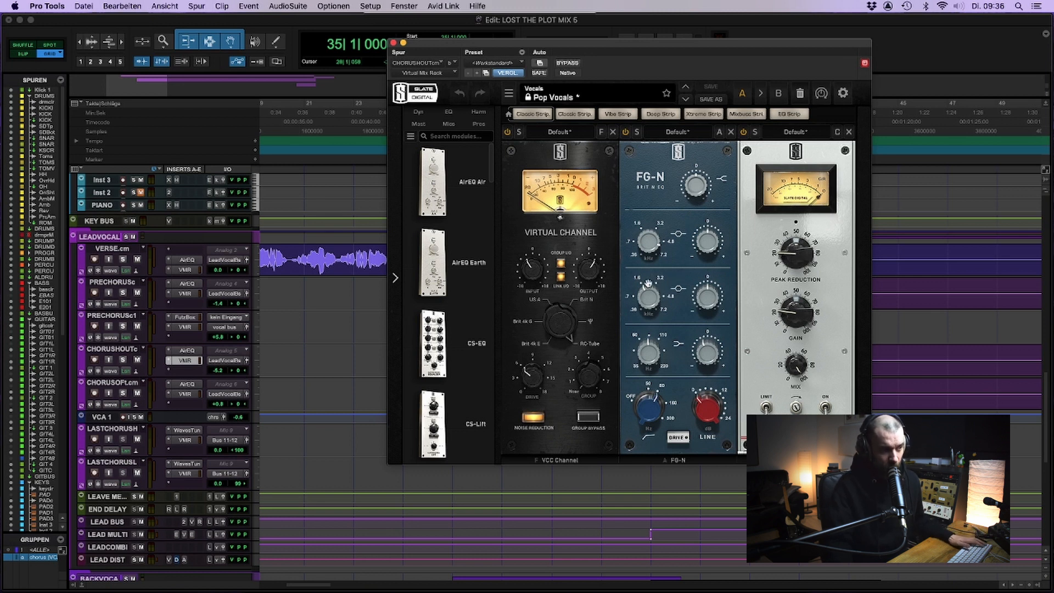
pyautogui.moveTo(615, 45); pyautogui.dragTo(754, 38)
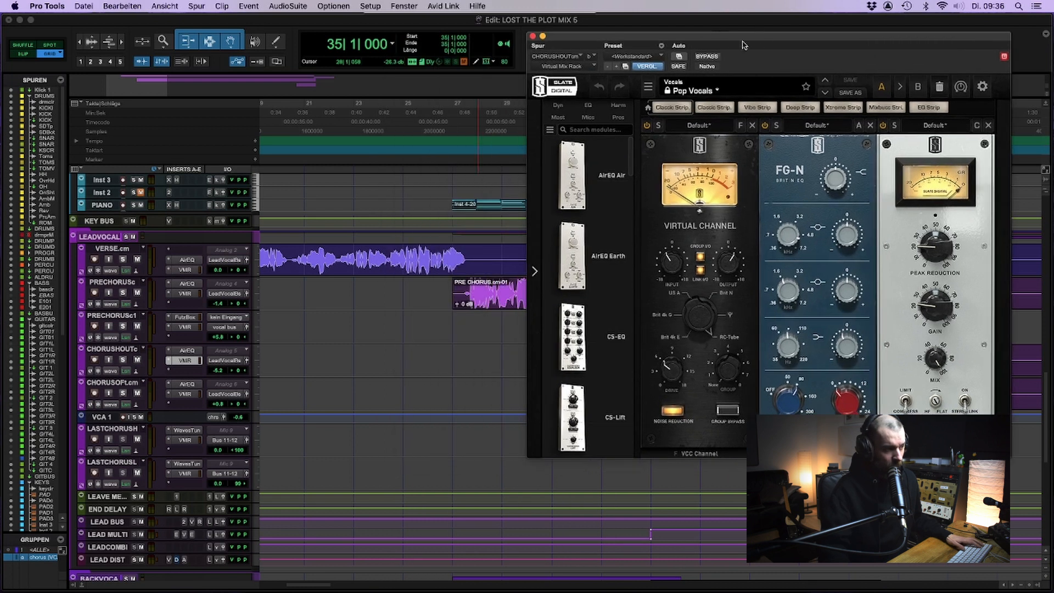
# Step: Bypass the AirEQ and Virtual Mix Rack inserts on CHORUS SHOUT and solo that track
pyautogui.keyDown('super'); pyautogui.click(184, 361); pyautogui.keyUp('super')
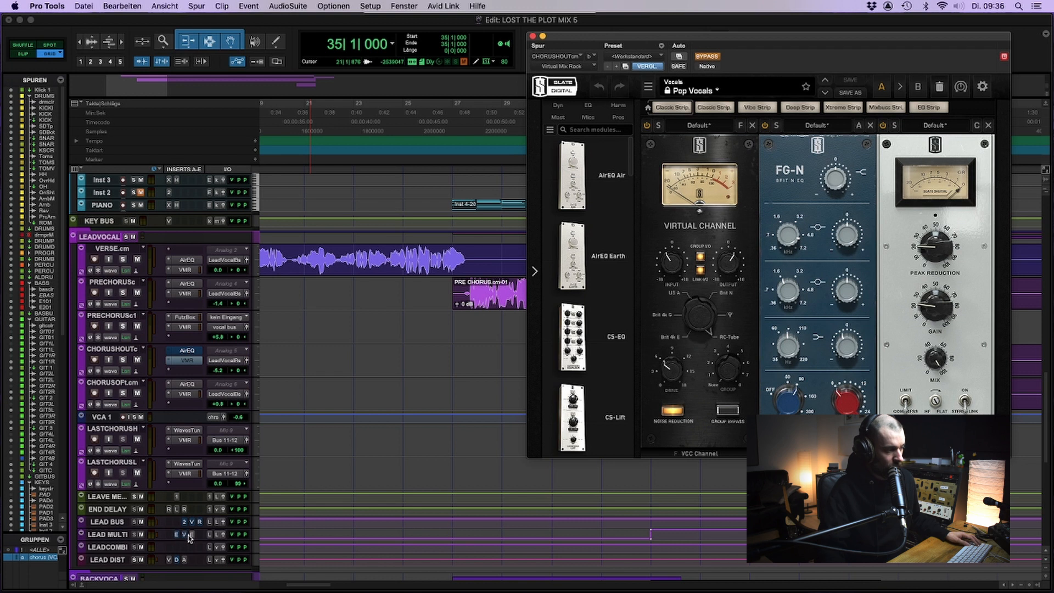
pyautogui.scroll(-4, 195, 535)
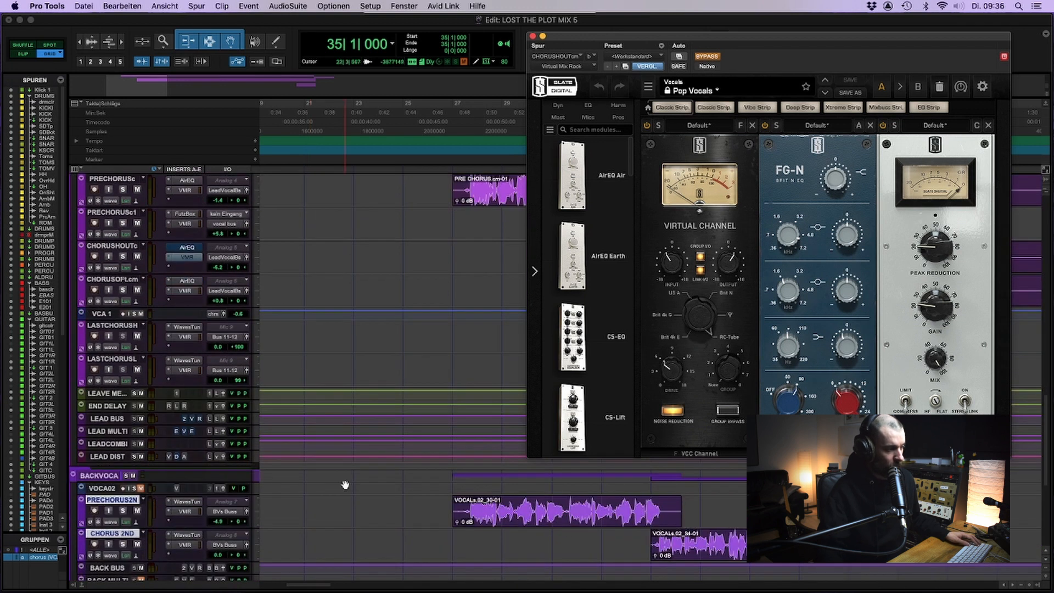
pyautogui.click(123, 257)
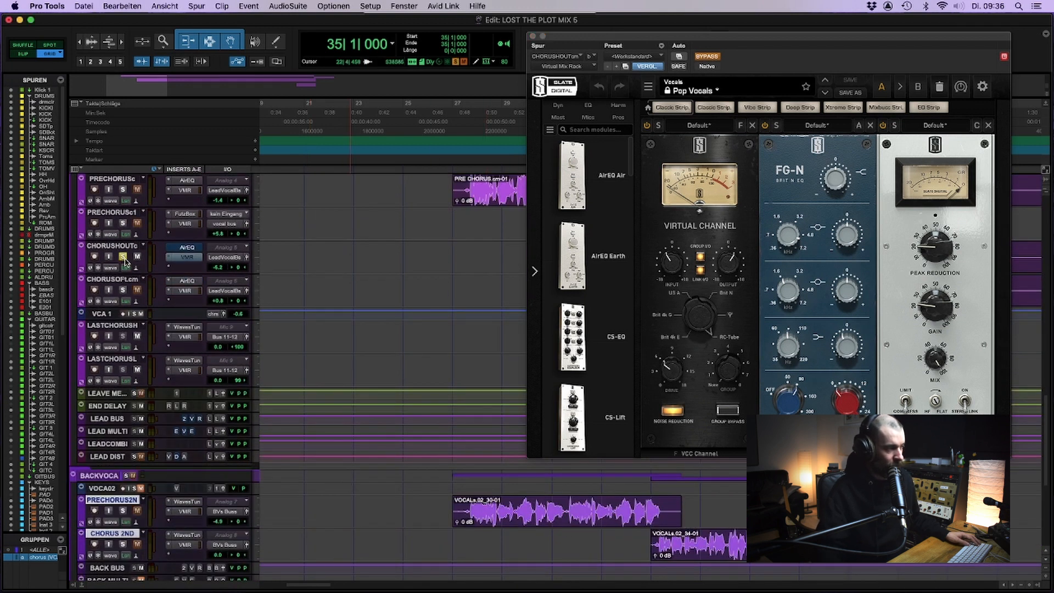
pyautogui.moveTo(691, 40); pyautogui.dragTo(264, 218)
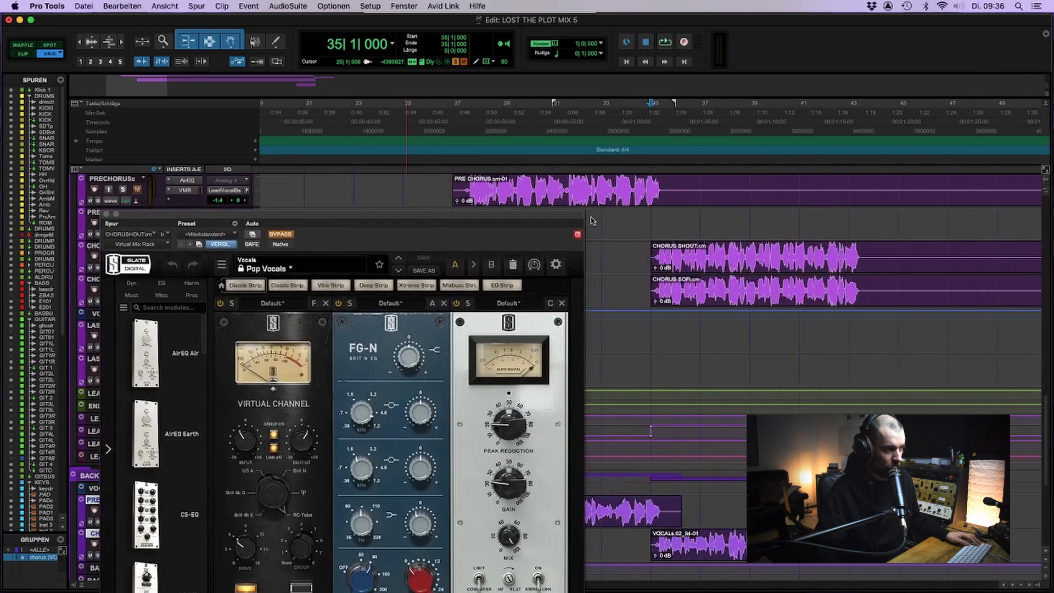
# Step: Play the soloed CHORUS SHOUT vocal from bar 35 and take its AirEQ and Virtual Mix Rack inserts out of bypass
pyautogui.press('space')
pyautogui.moveTo(357, 214); pyautogui.dragTo(625, 17)
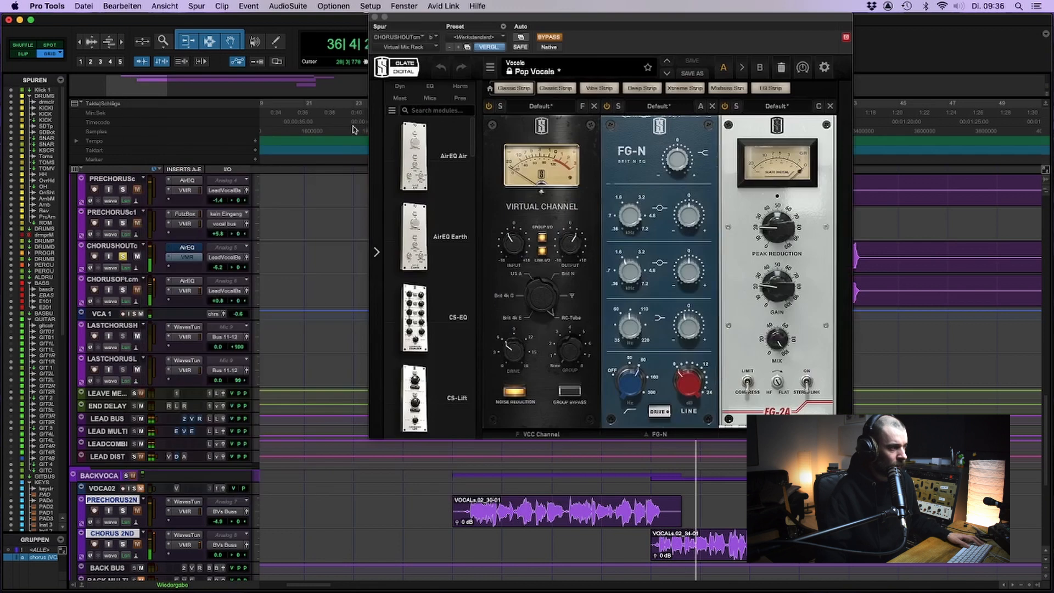
pyautogui.keyDown('super'); pyautogui.click(194, 261); pyautogui.keyUp('super')
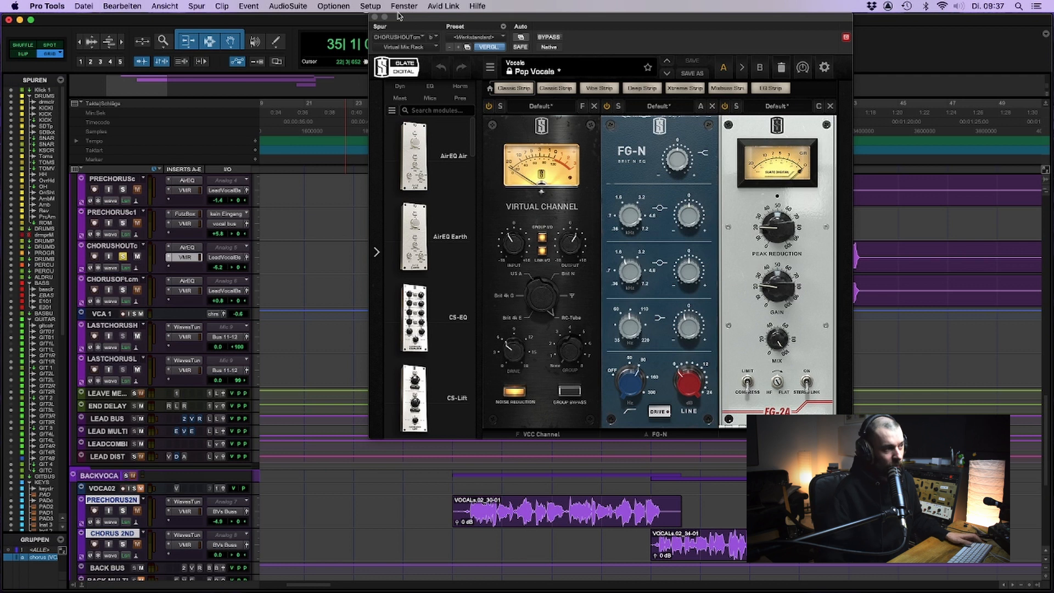
pyautogui.click(375, 17)
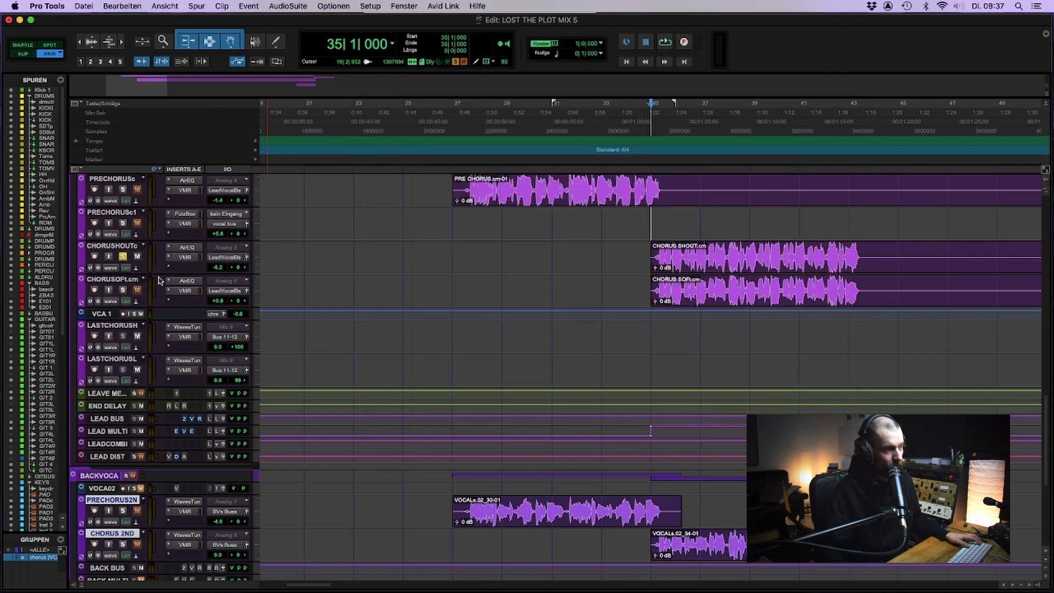
# Step: Solo the CHORUS SOFT track as well and review its AirEQ and Virtual Mix Rack settings
pyautogui.click(124, 292)
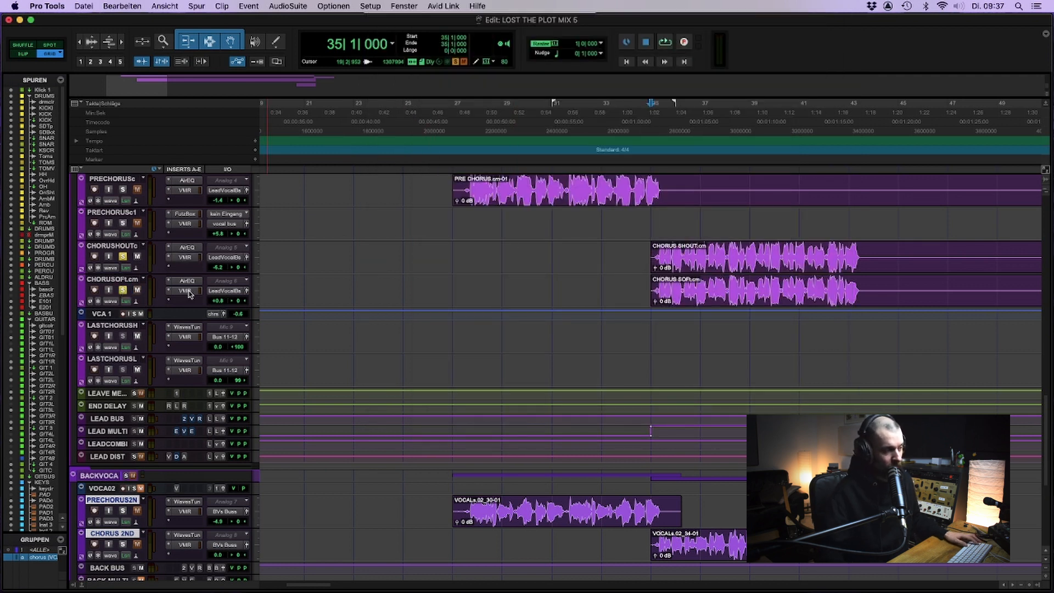
pyautogui.click(187, 282)
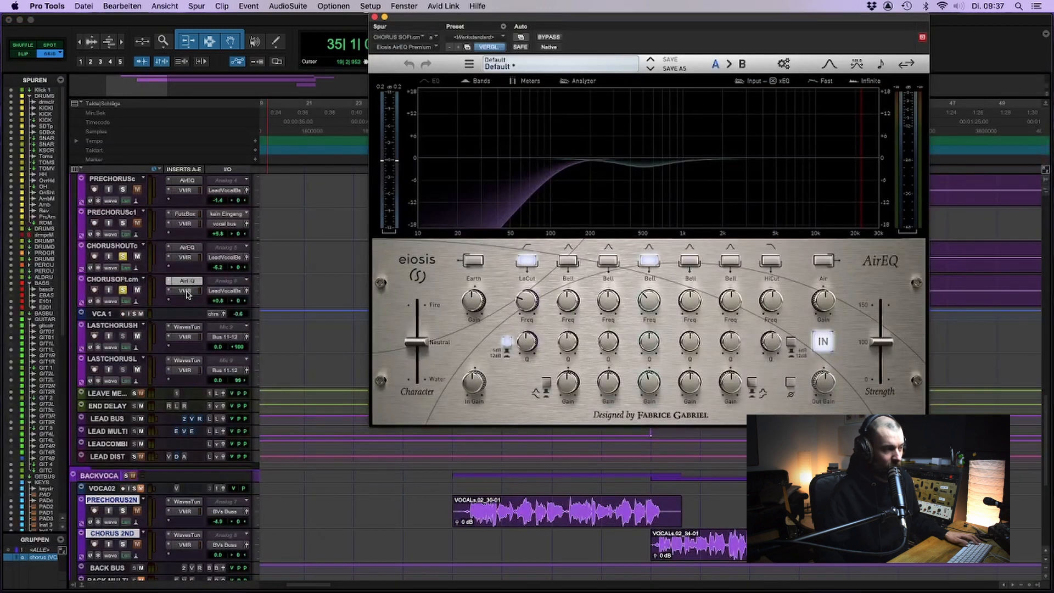
pyautogui.click(186, 292)
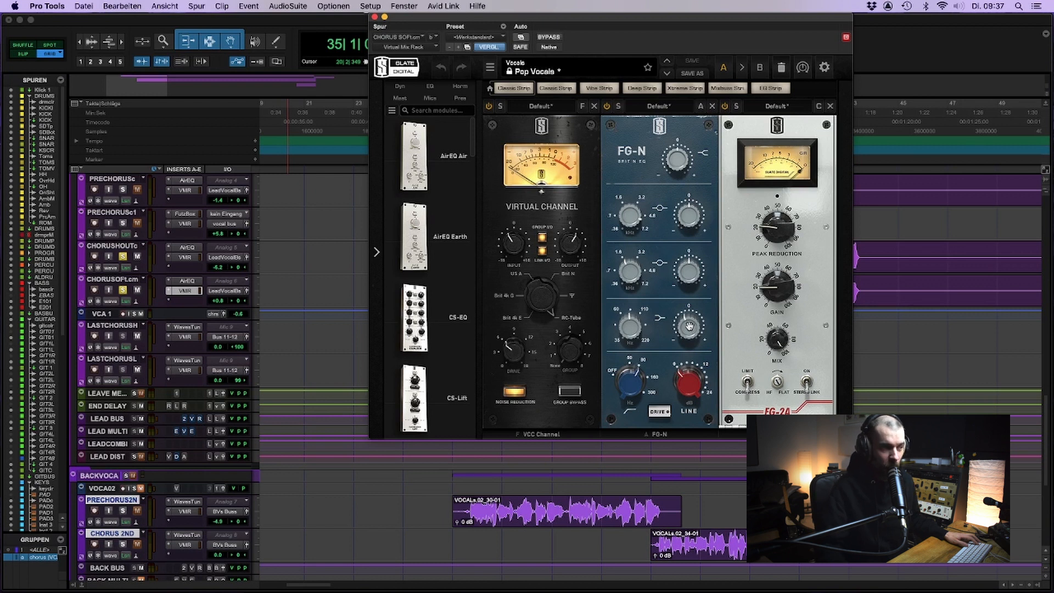
pyautogui.click(375, 17)
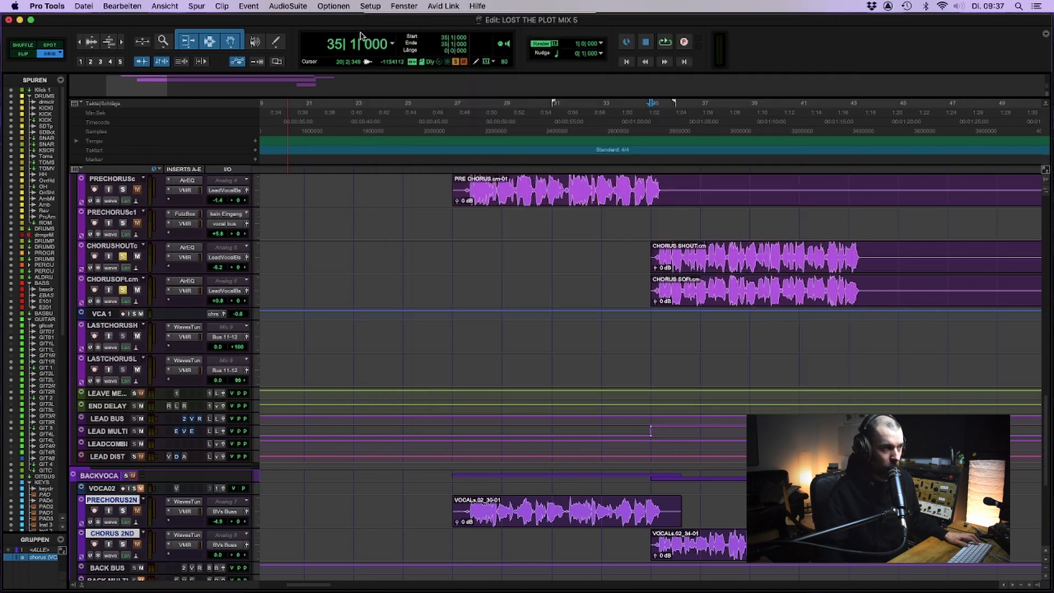
# Step: Play the chorus vocals from bar 35, comparing CHORUS SOFT alone with both layers by toggling the CHORUS SHOUT solo
pyautogui.press('space')
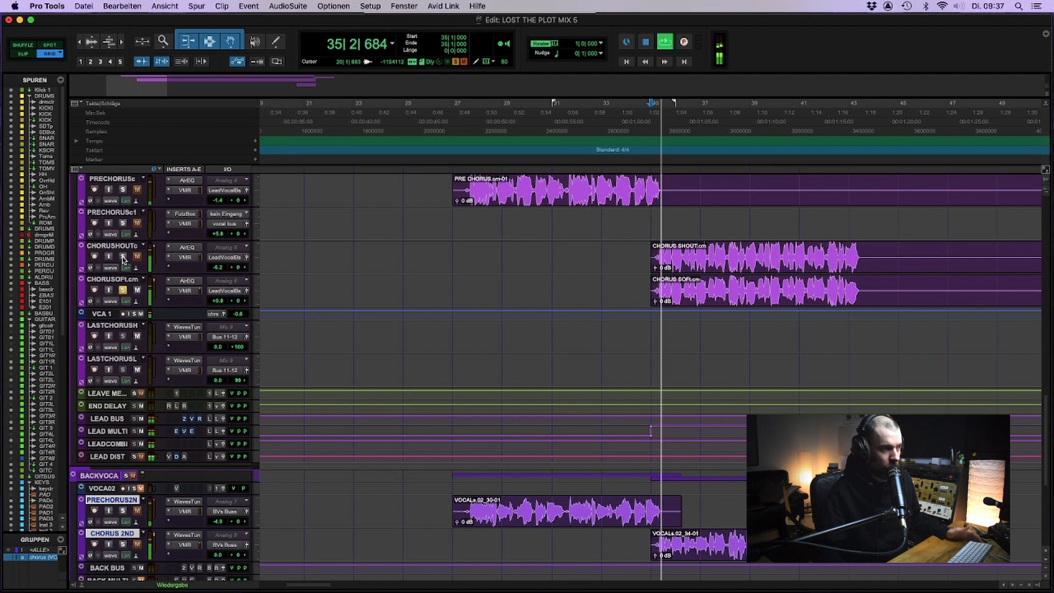
pyautogui.click(123, 257)
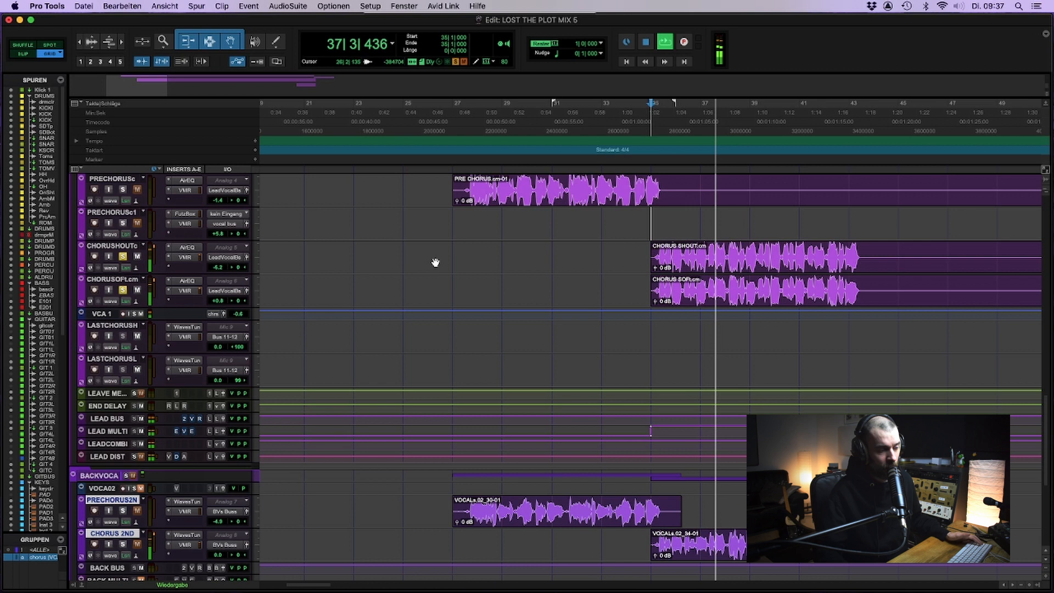
pyautogui.press('space')
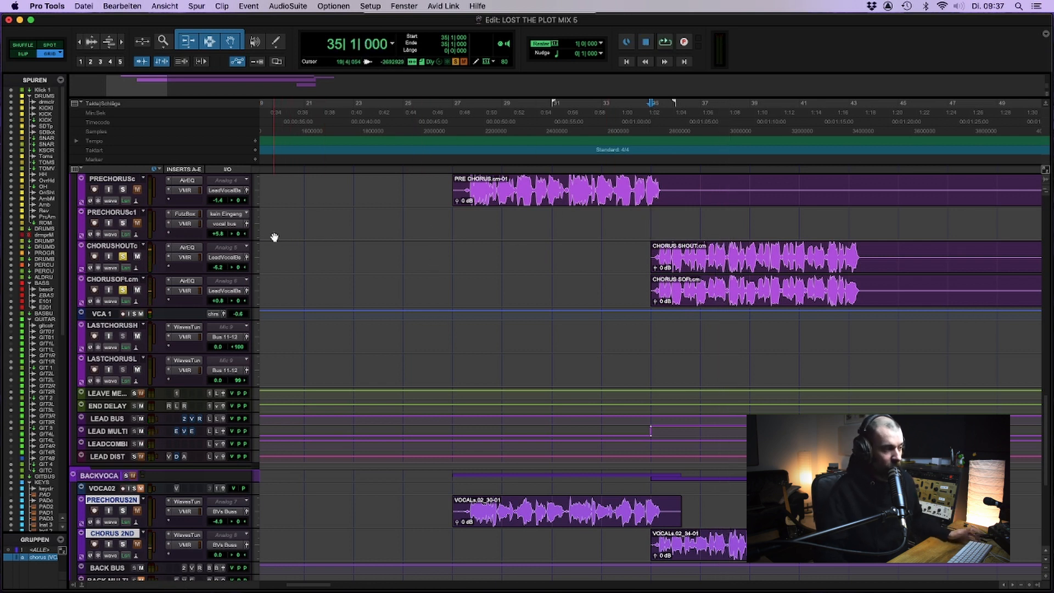
# Step: Select the LEAD BUS and LEAD MULTI tracks and increase their height to list their inserts by name
pyautogui.moveTo(108, 419); pyautogui.dragTo(112, 433)
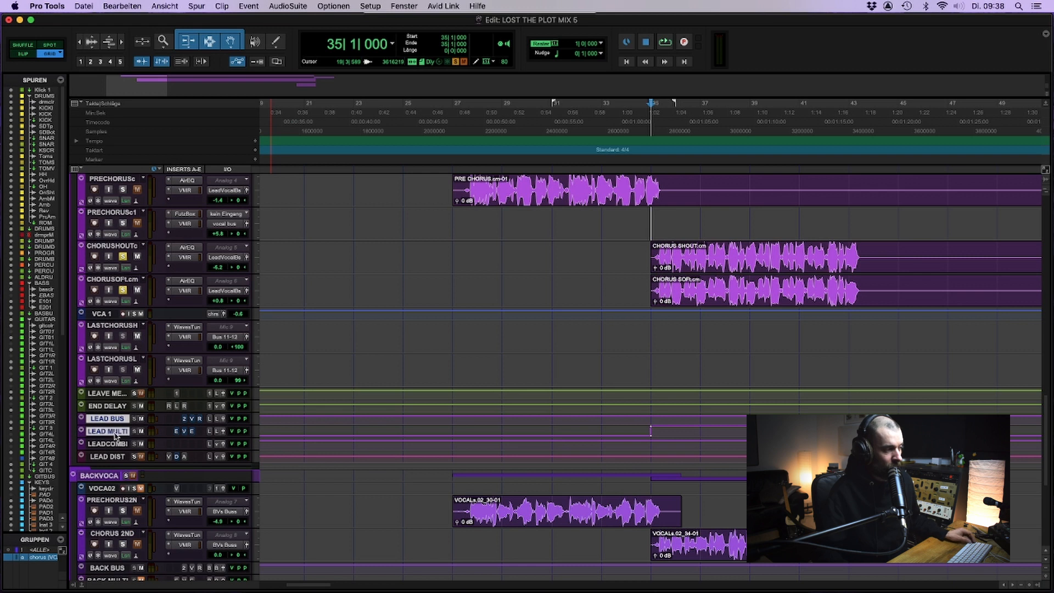
pyautogui.hotkey('ctrl', 'Down')
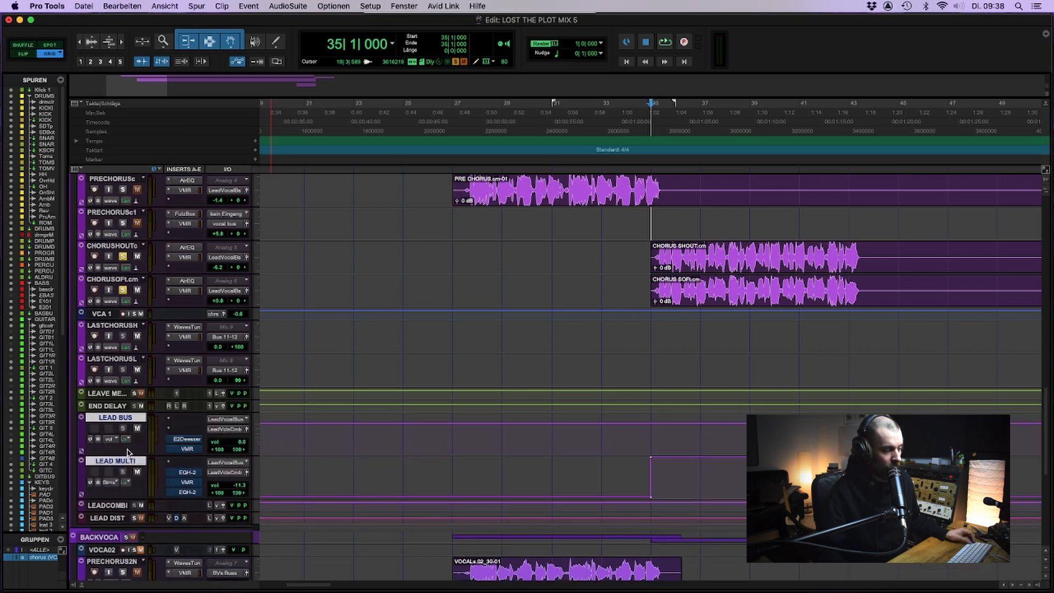
pyautogui.hotkey('ctrl', 'Down')
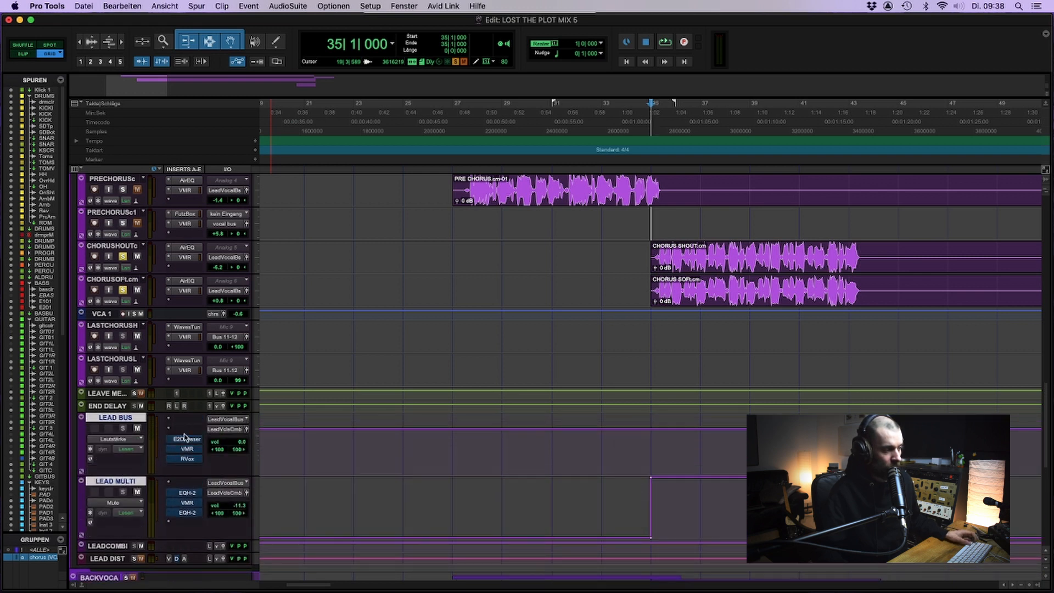
# Step: Activate the E2Deesser on LEAD BUS and watch it work while playing the soloed chorus vocals
pyautogui.press('space')
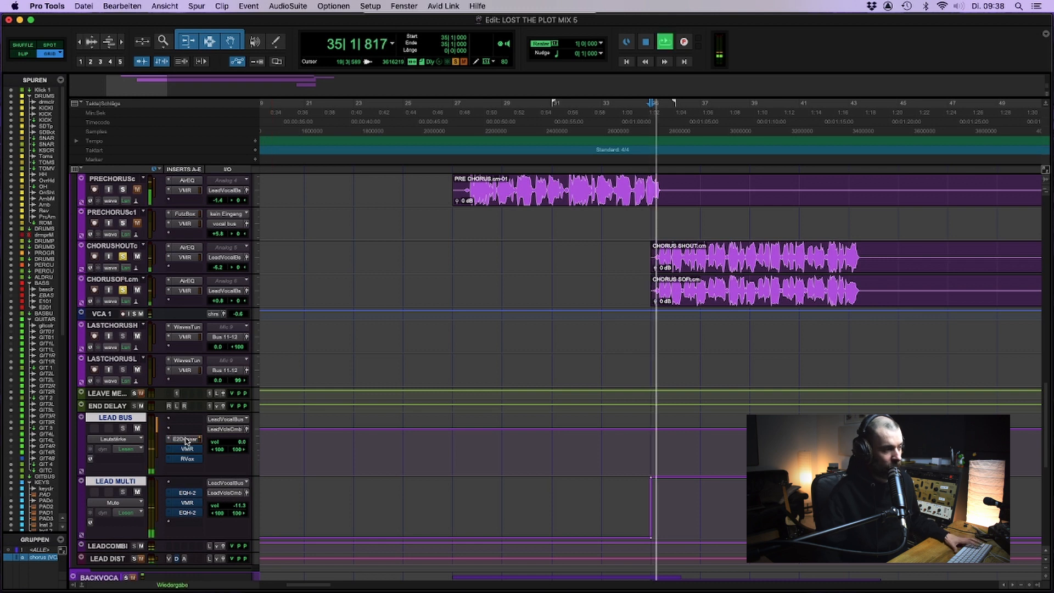
pyautogui.click(185, 438)
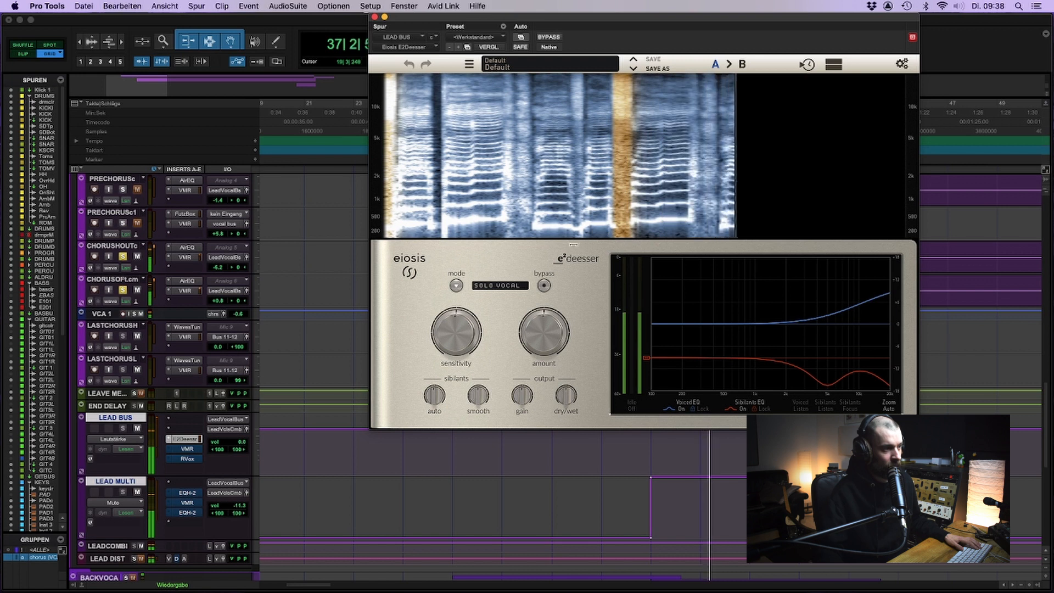
pyautogui.press('space')
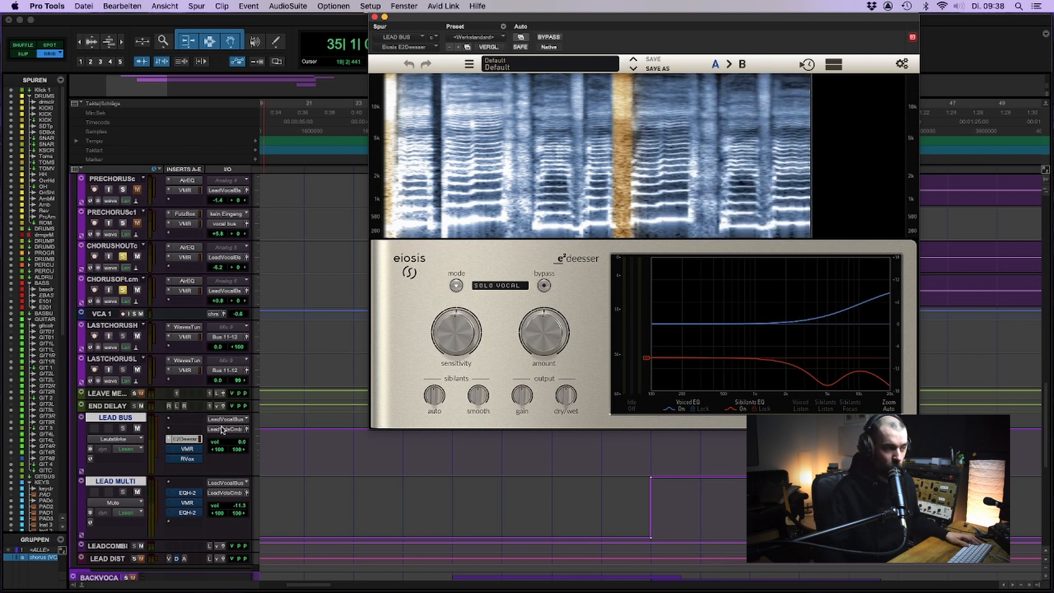
# Step: Take the Virtual Mix Rack on LEAD BUS out of bypass and play the soloed chorus vocals through it
pyautogui.click(190, 449)
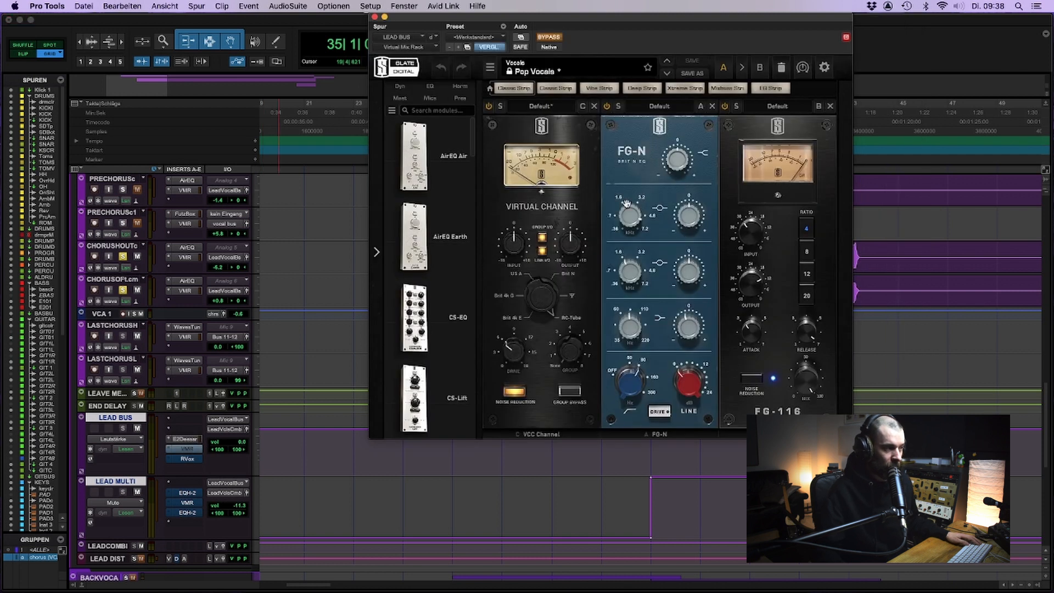
pyautogui.click(549, 38)
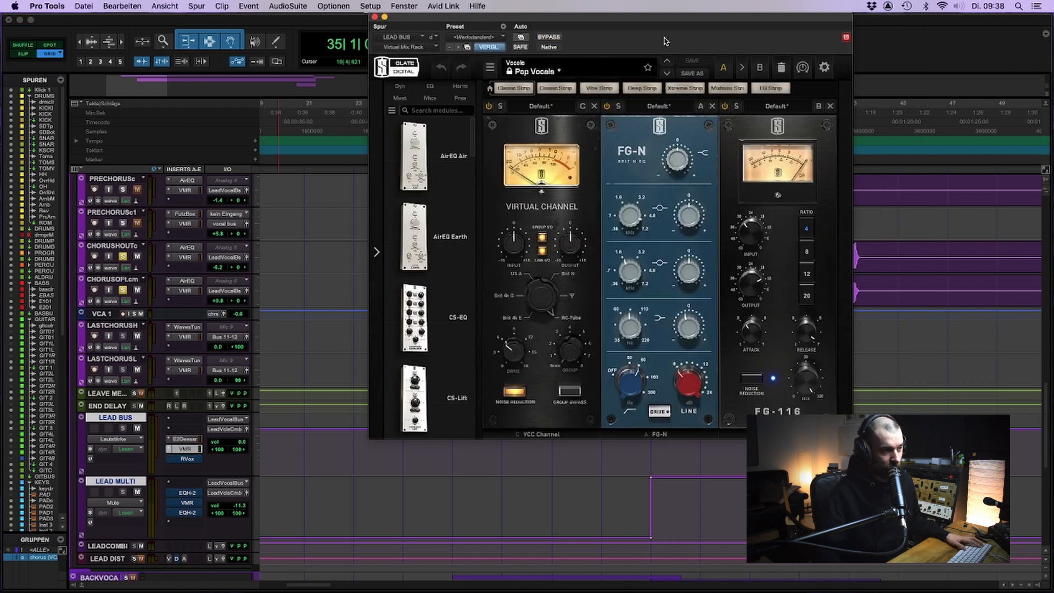
pyautogui.press('space')
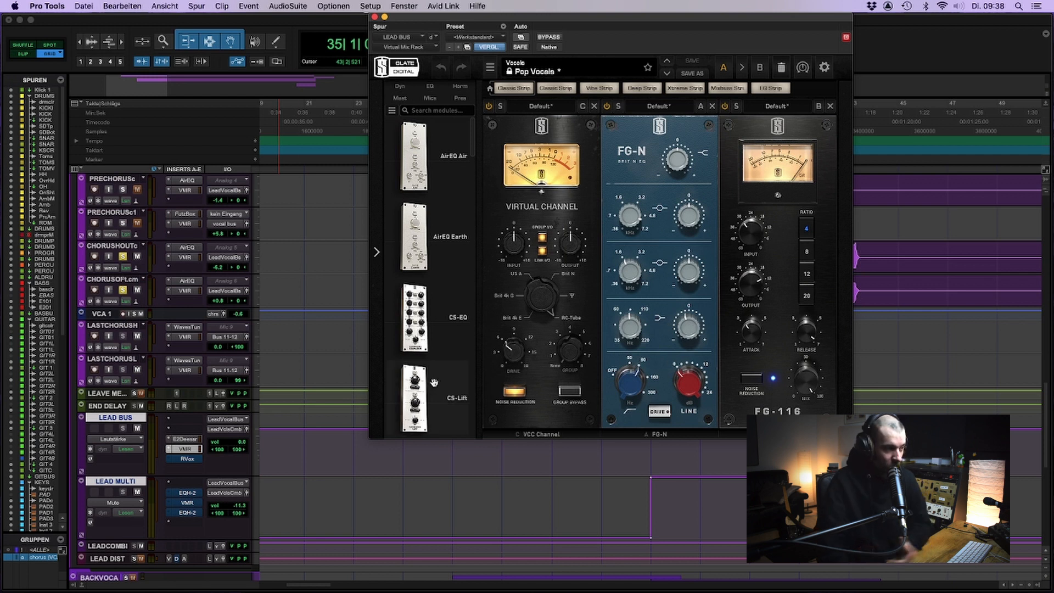
# Step: Activate the RVox compressor on LEAD BUS and watch its meters while playing the chorus vocals
pyautogui.click(189, 459)
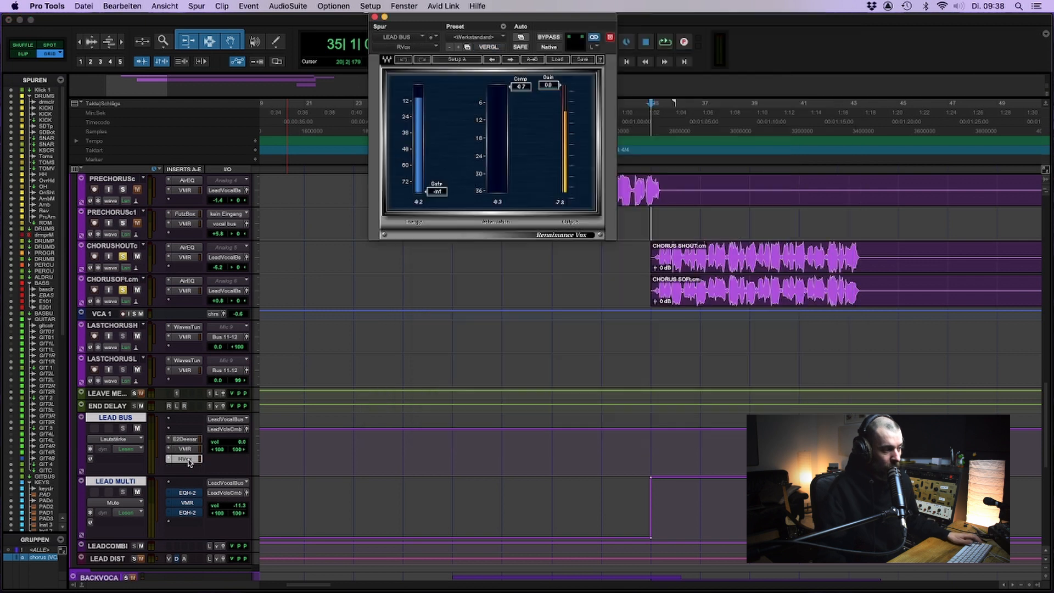
pyautogui.press('space')
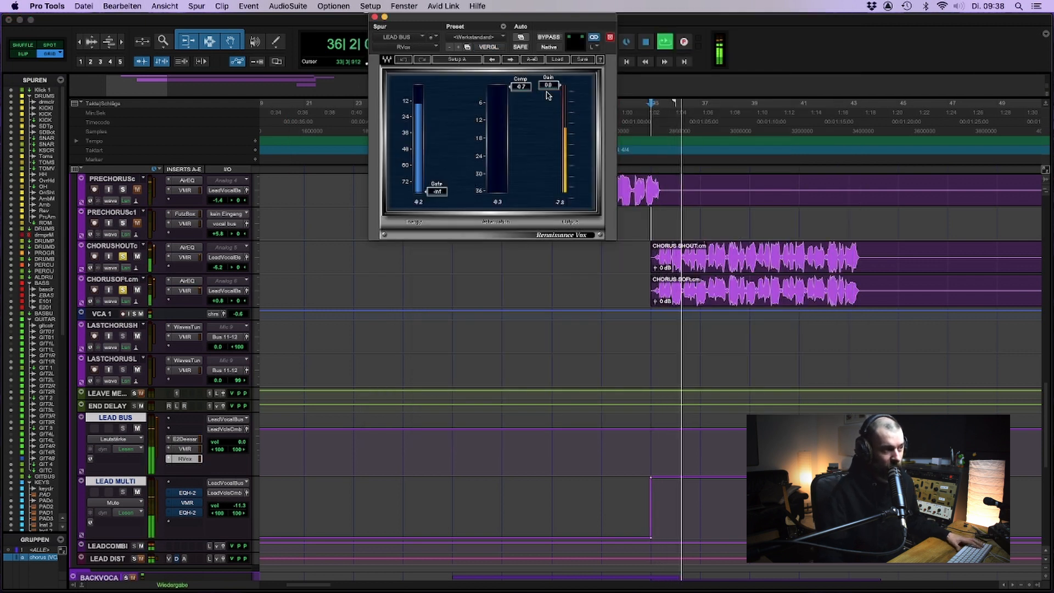
pyautogui.press('space')
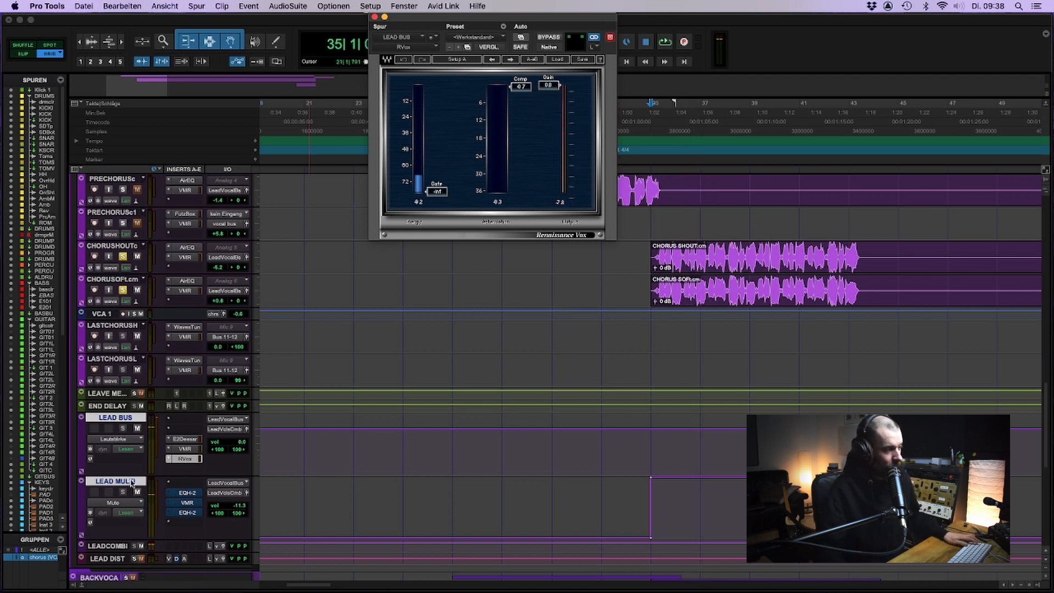
# Step: Place the edit cursor at bar 35 on LEAD BUS and close the RVox window
pyautogui.press('super+bracketleft')
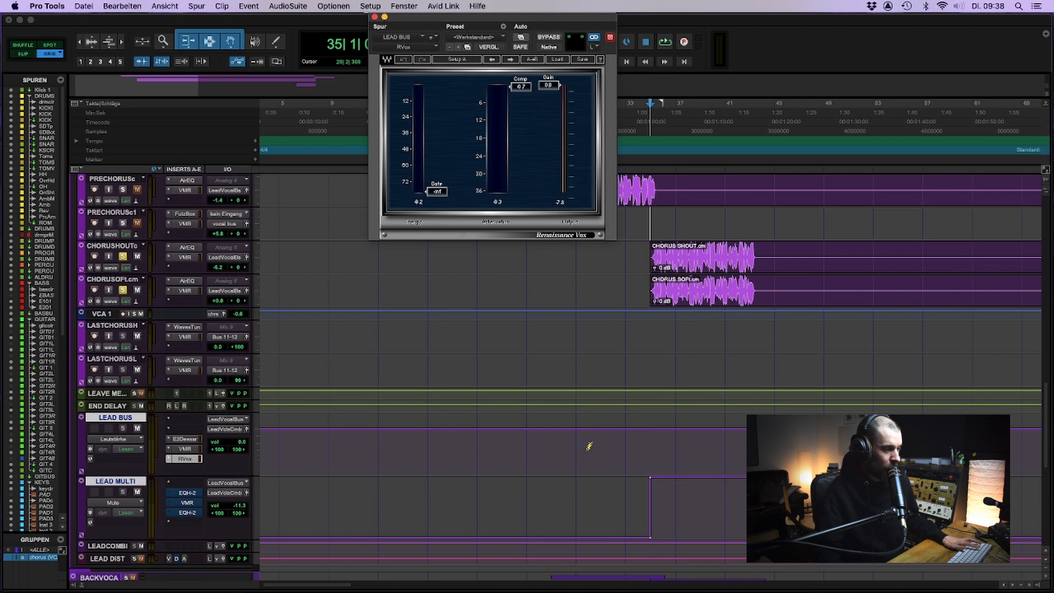
pyautogui.click(652, 446)
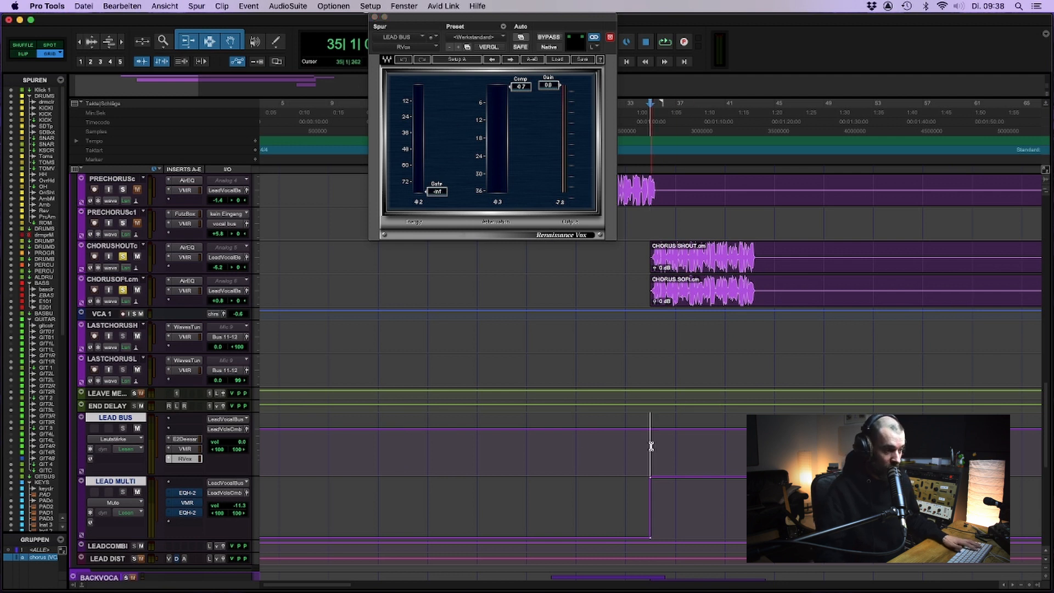
pyautogui.click(375, 17)
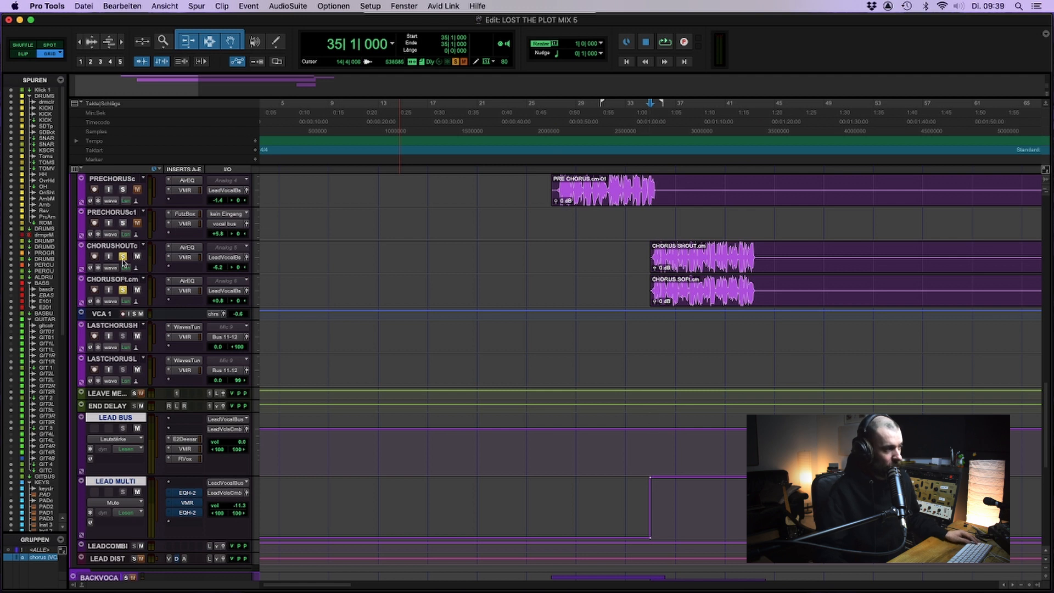
# Step: Take the CHORUSHOUT and CHORUSOFT vocal tracks out of solo and place the edit cursor at bar 19
pyautogui.click(123, 289)
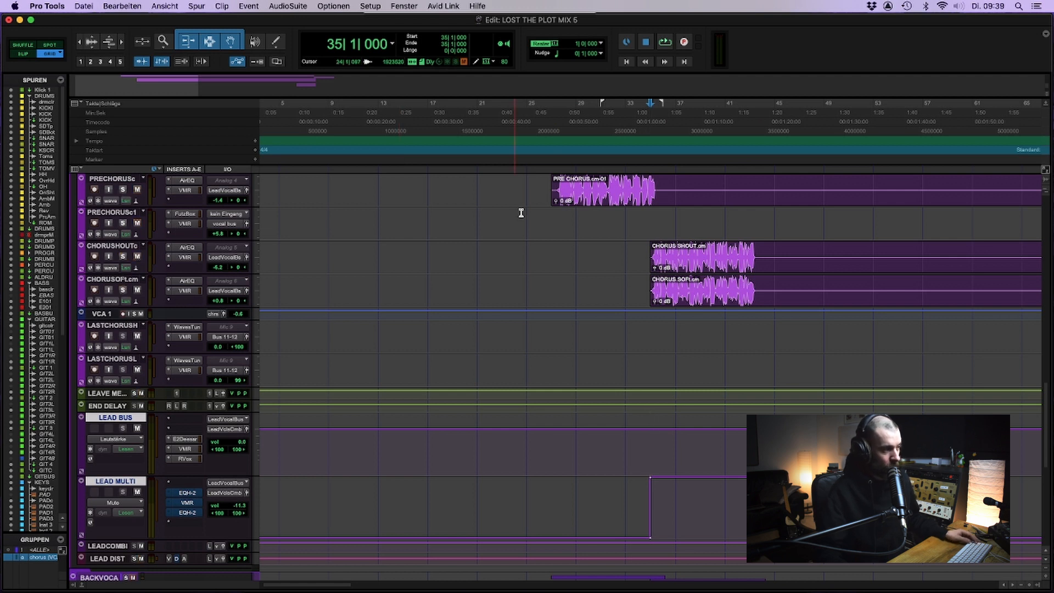
pyautogui.click(553, 217)
pyautogui.click(452, 216)
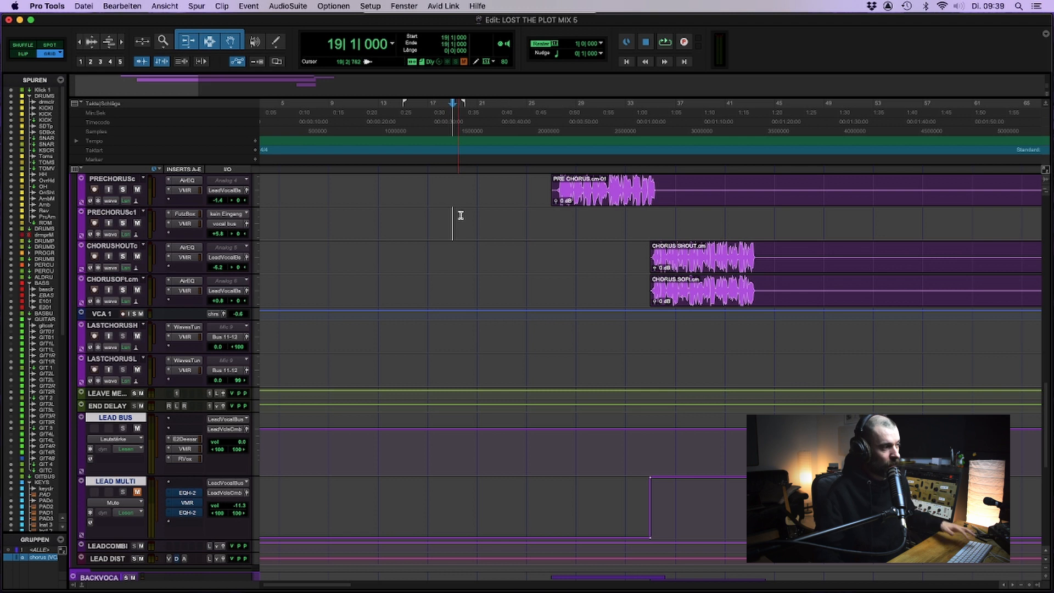
# Step: Select all lead vocal tracks from VERSE.cm through LASTCHORUSL
pyautogui.scroll(2, 451, 217)
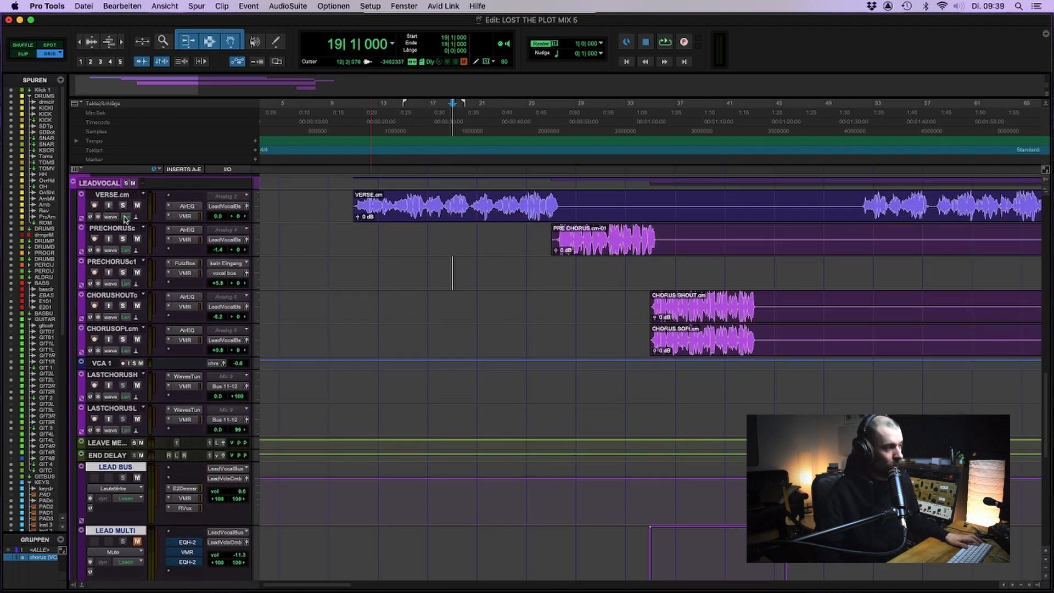
pyautogui.click(151, 193)
pyautogui.keyDown('shift'); pyautogui.click(128, 409); pyautogui.keyUp('shift')
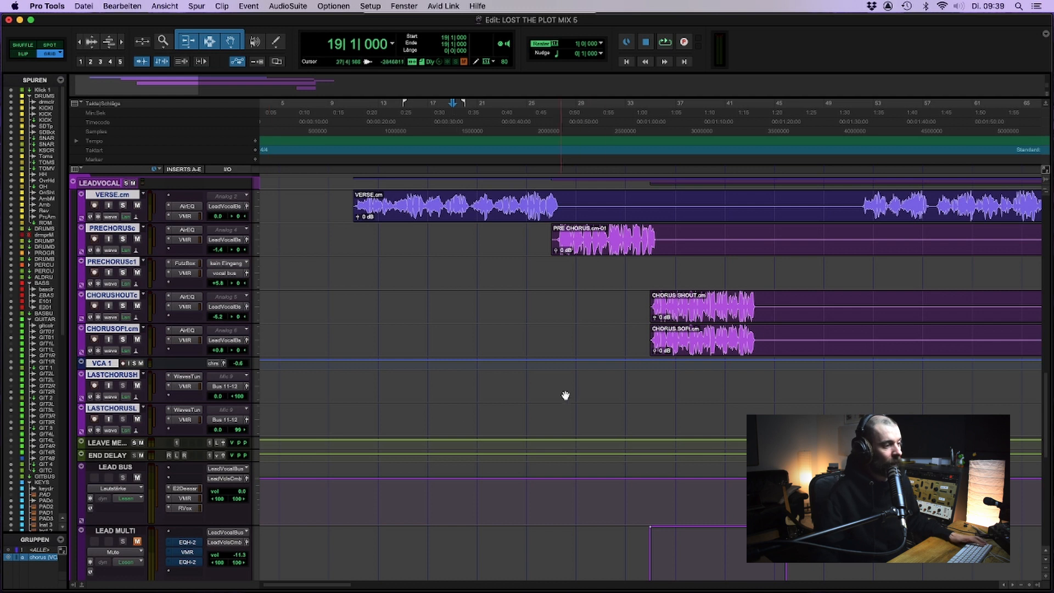
# Step: Place the edit cursor at bar 35 and play the chorus with the LEAD MULTI bus muted for comparison
pyautogui.click(650, 380)
pyautogui.scroll(-5, 359, 414)
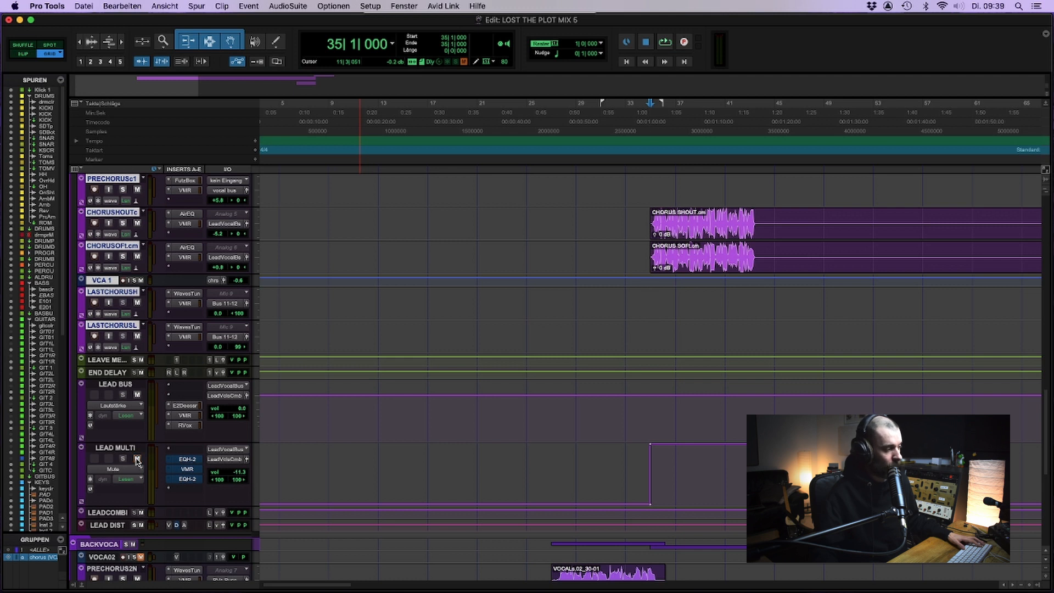
pyautogui.press('space')
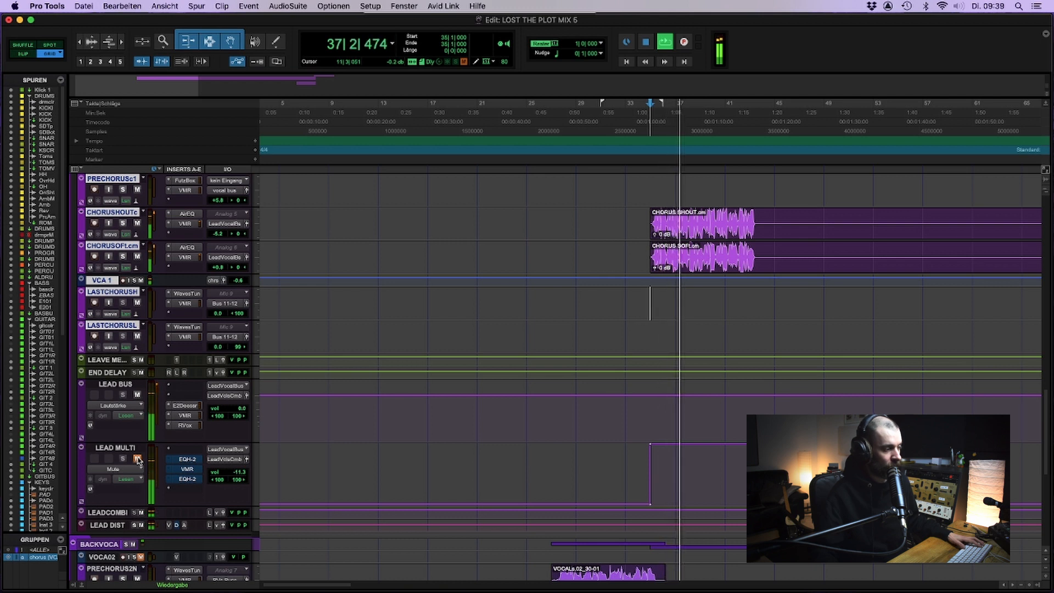
pyautogui.press('space')
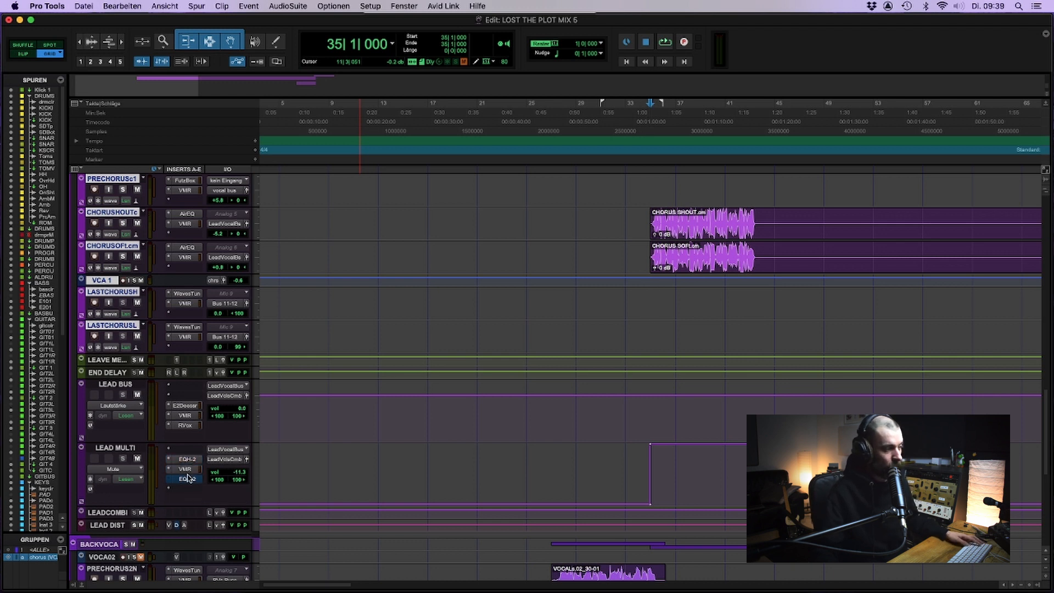
# Step: Take the LEAD MULTI inserts out of bypass and open both EQH-2 equalizers and the Virtual Mix Rack in separate windows
pyautogui.click(188, 459)
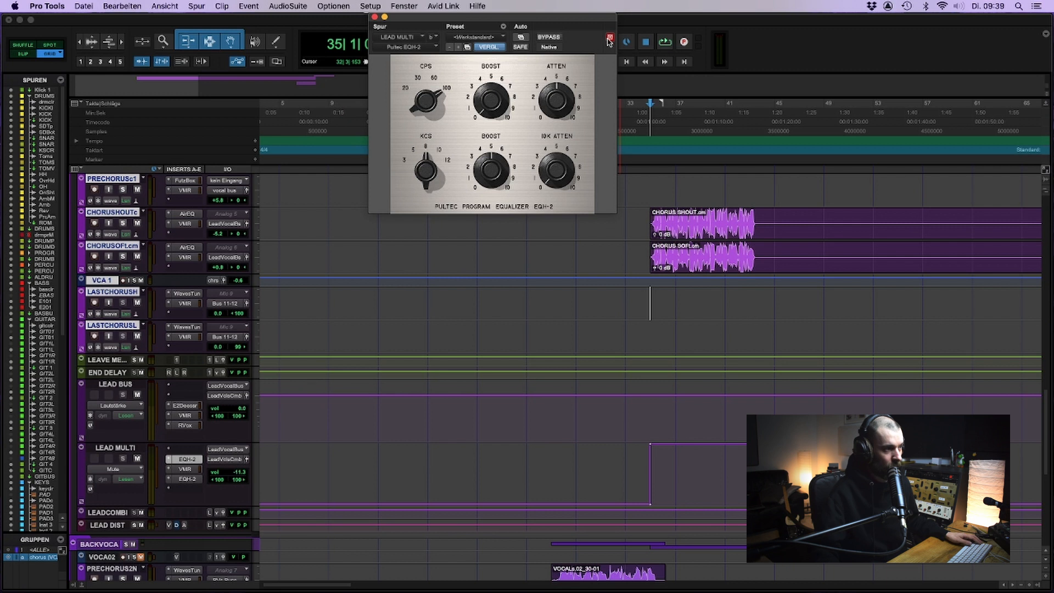
pyautogui.moveTo(585, 21); pyautogui.dragTo(313, 73)
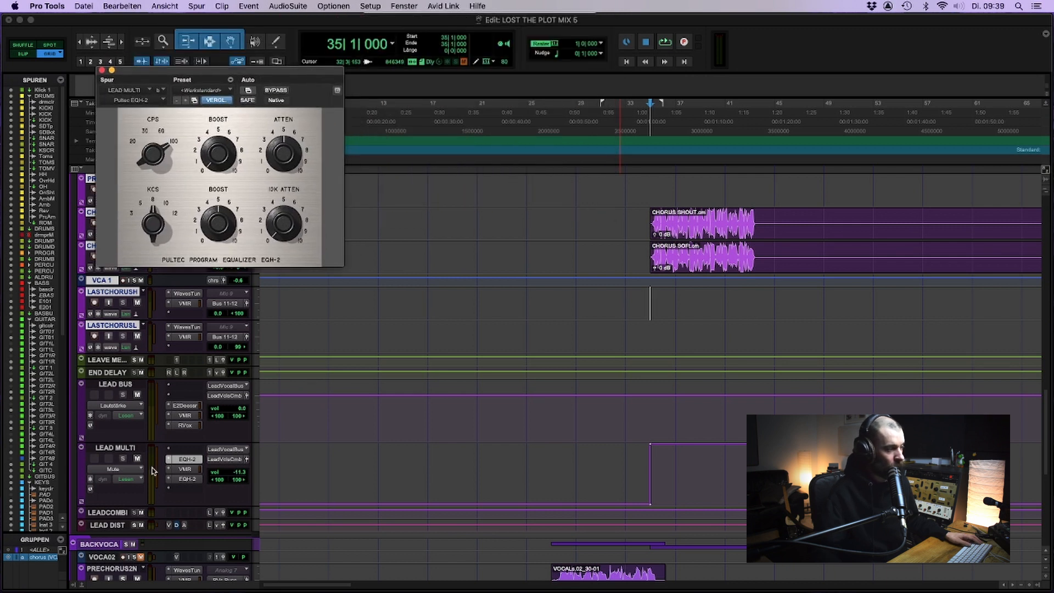
pyautogui.click(186, 470)
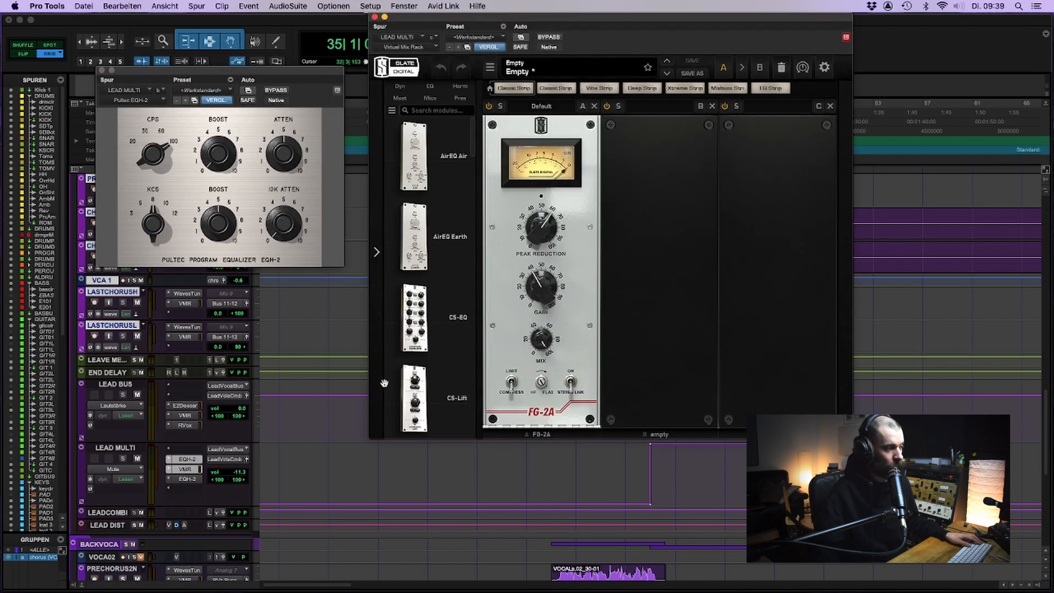
pyautogui.moveTo(764, 19); pyautogui.dragTo(725, 13)
pyautogui.click(195, 482)
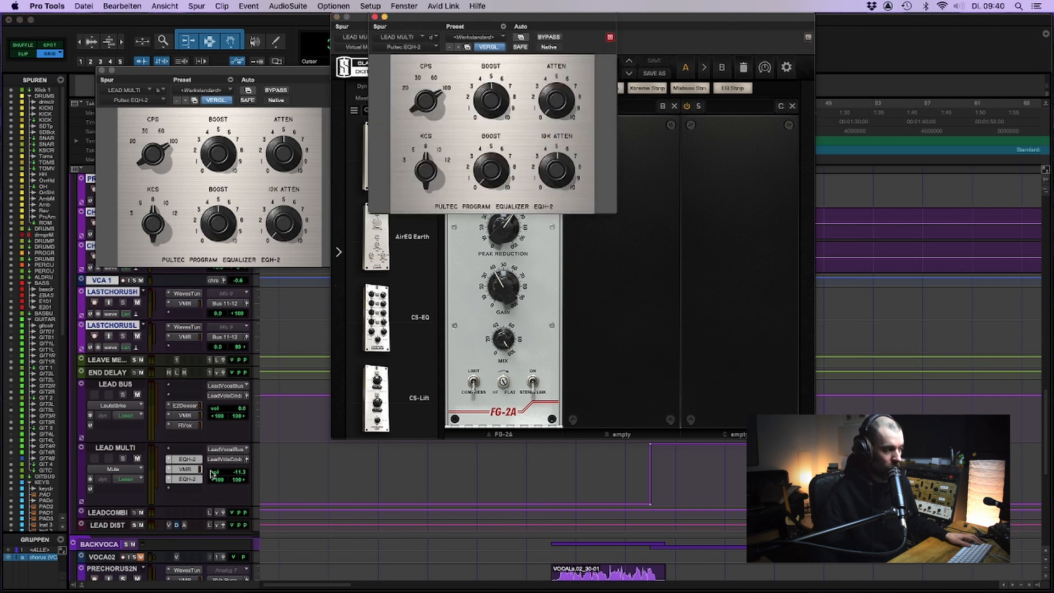
pyautogui.moveTo(524, 15); pyautogui.dragTo(760, 152)
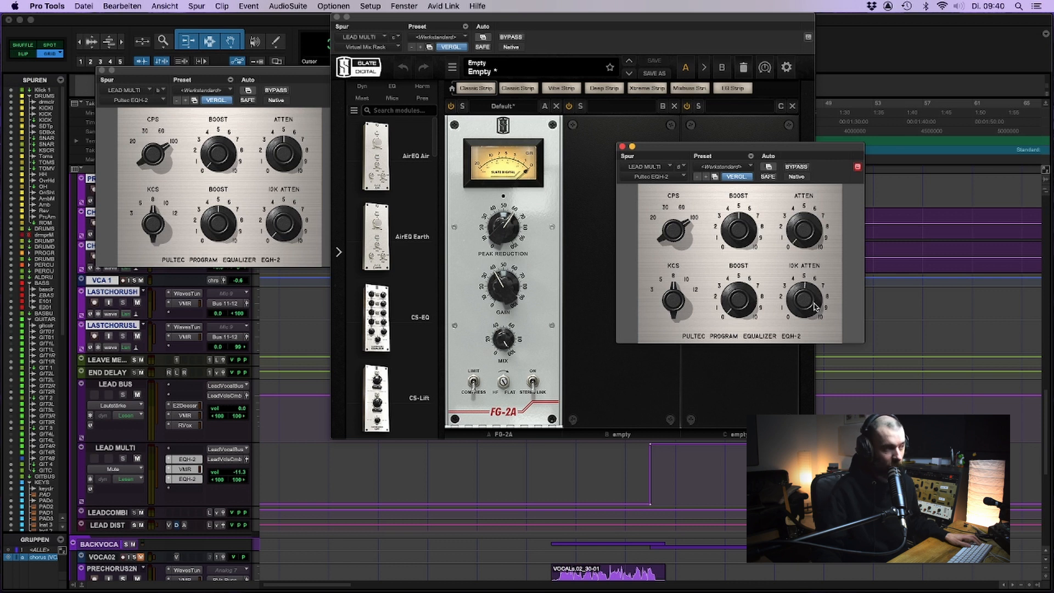
# Step: Arrange the two EQH-2 windows one above the other to compare their settings, and close all three LEAD MULTI plug-in windows
pyautogui.moveTo(250, 65); pyautogui.dragTo(770, 2)
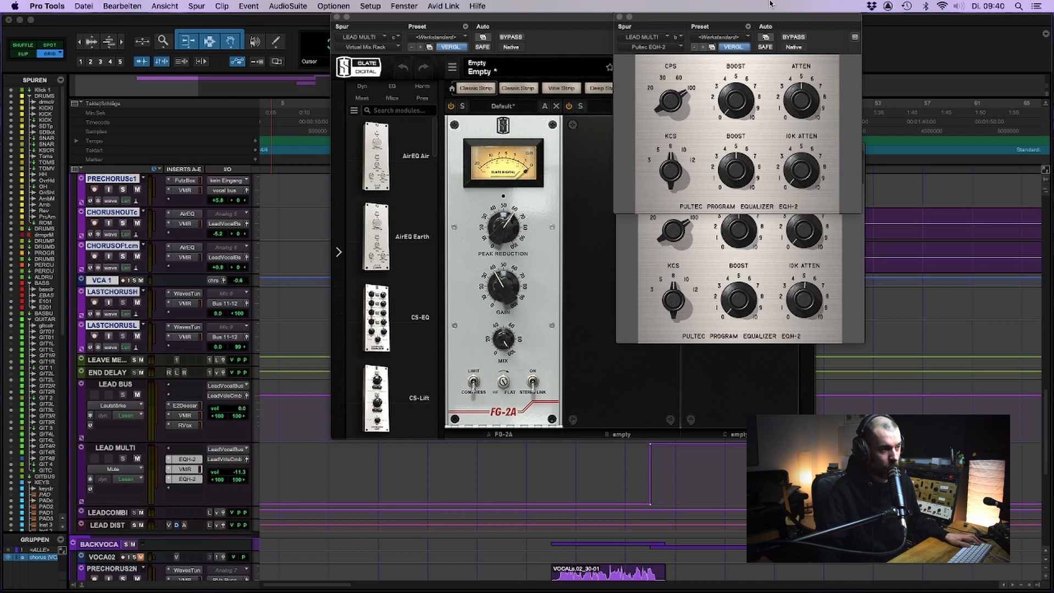
pyautogui.click(860, 270)
pyautogui.moveTo(829, 148); pyautogui.dragTo(826, 217)
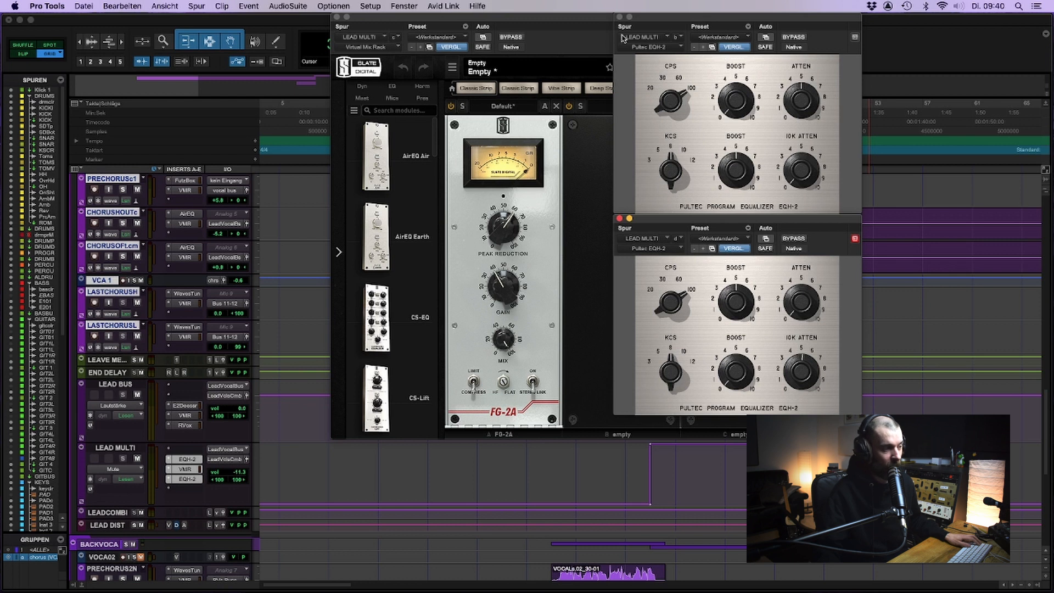
pyautogui.click(620, 17)
pyautogui.click(337, 17)
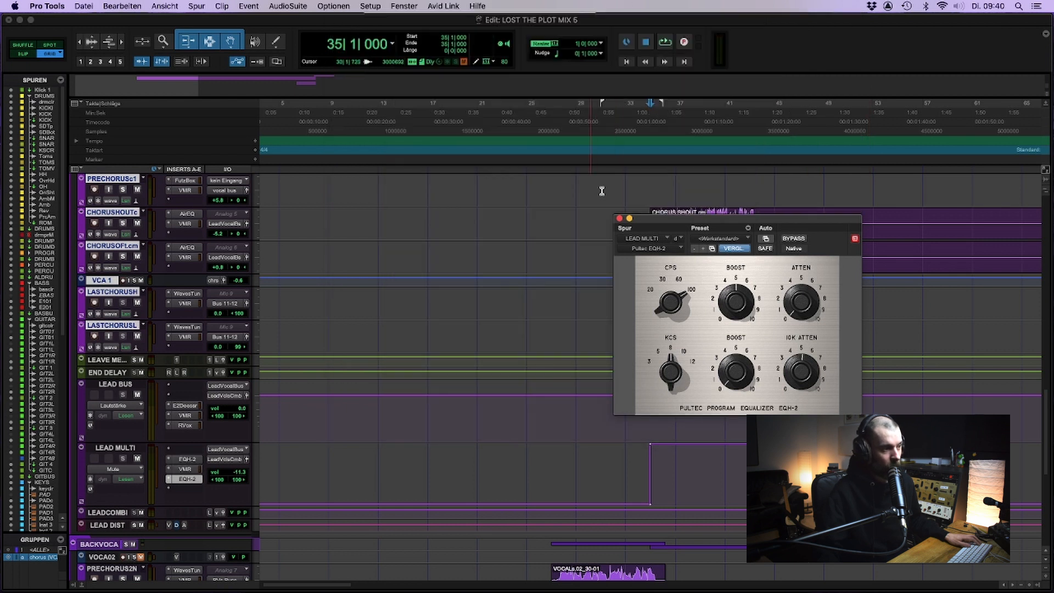
pyautogui.click(619, 219)
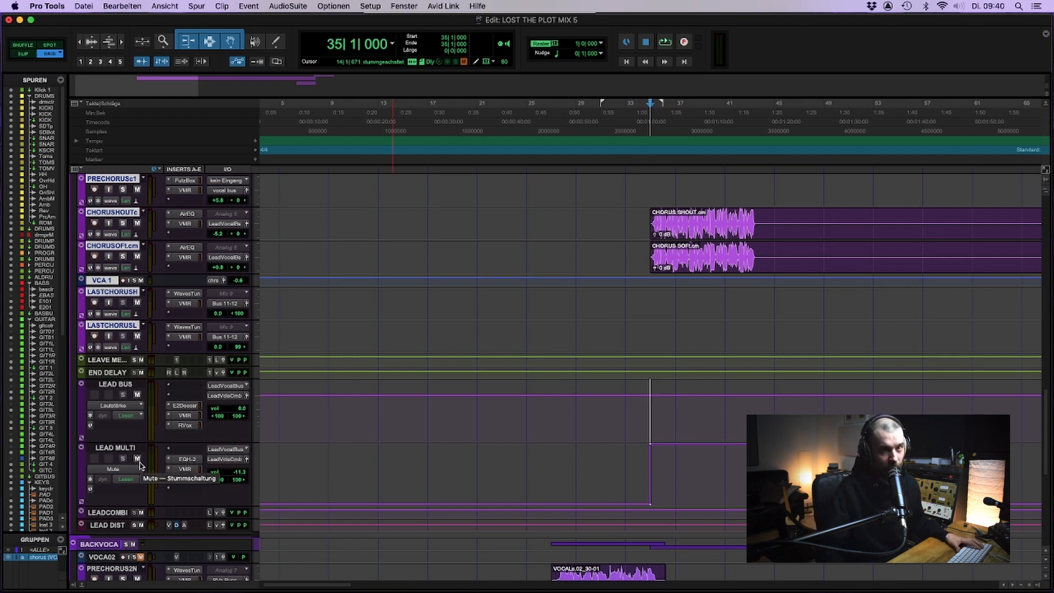
# Step: Play the chorus from bar 35 while toggling the mute on LEAD MULTI to hear its contribution
pyautogui.press('space')
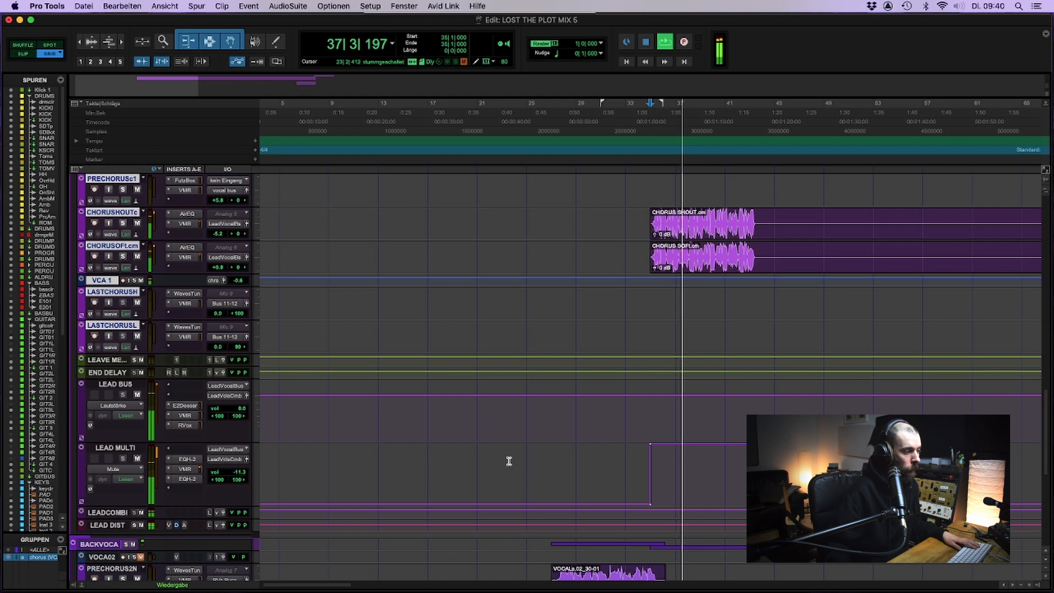
pyautogui.click(138, 459)
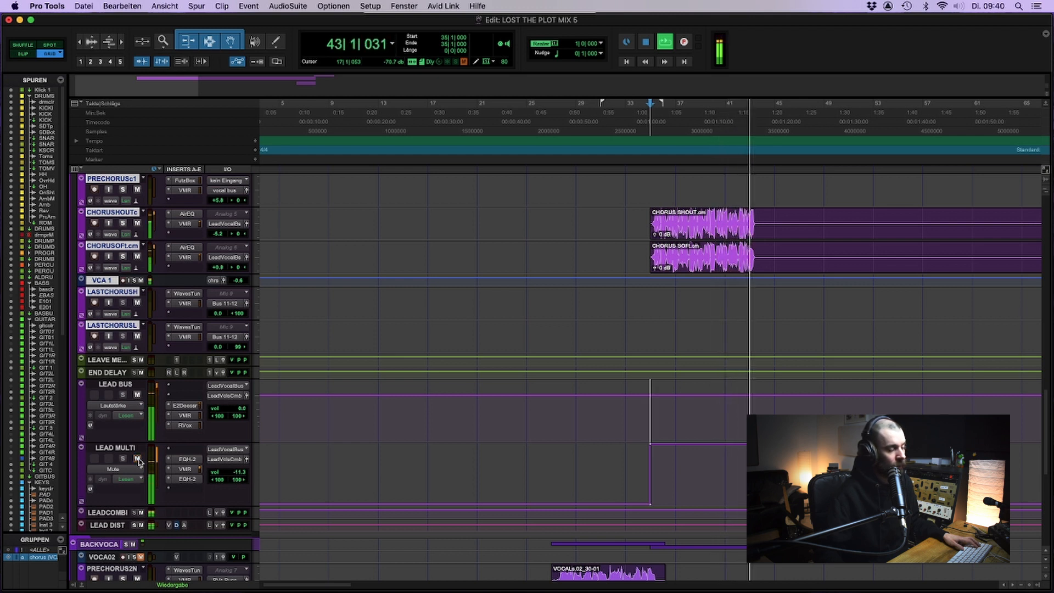
pyautogui.press('space')
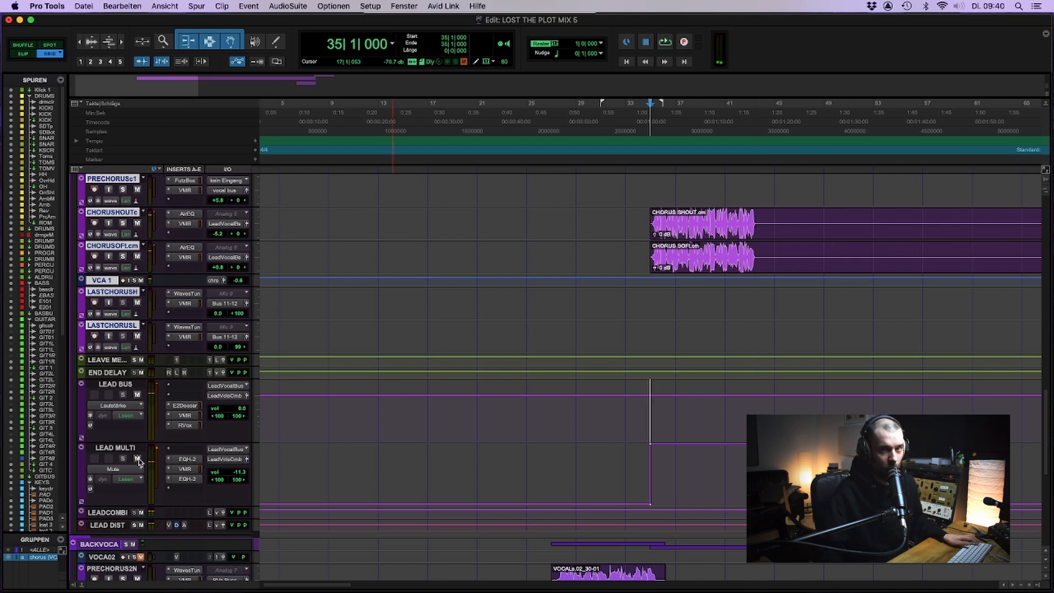
# Step: Select LEAD DIST, increase its track height and open its Virtual Mix Rack
pyautogui.click(116, 526)
pyautogui.moveTo(118, 530); pyautogui.dragTo(124, 573)
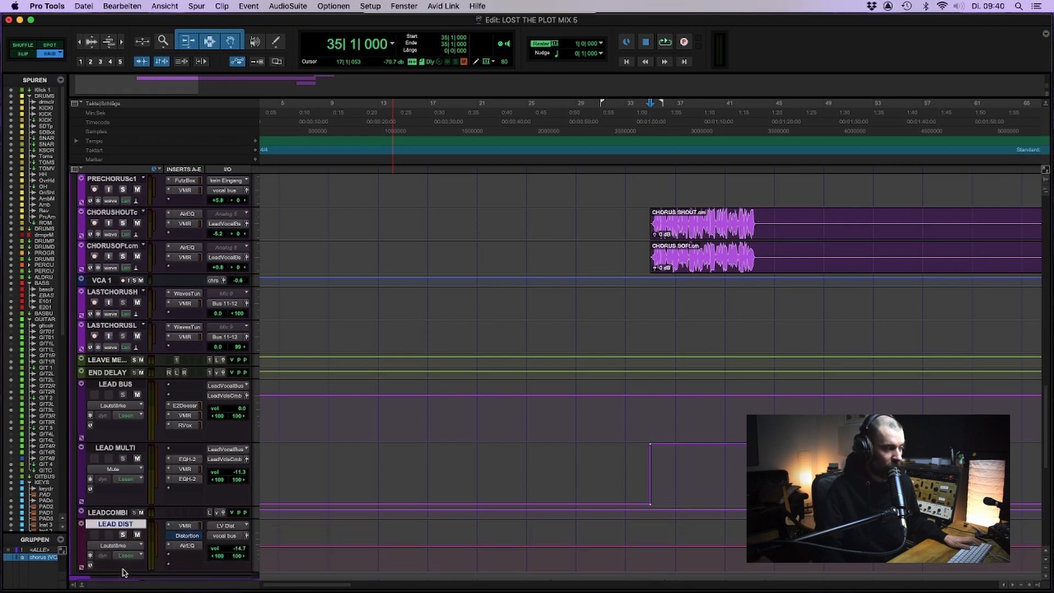
pyautogui.click(186, 525)
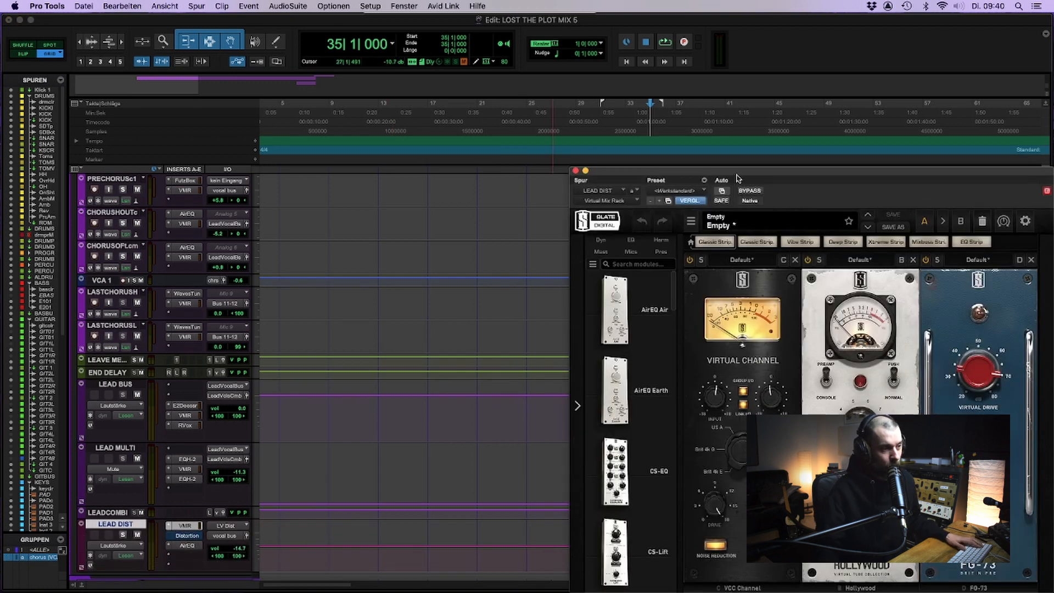
pyautogui.moveTo(707, 175); pyautogui.dragTo(435, 87)
# Step: Play the chorus through LEAD DIST, close the Virtual Mix Rack window and toggle the track's mute to compare
pyautogui.press('space')
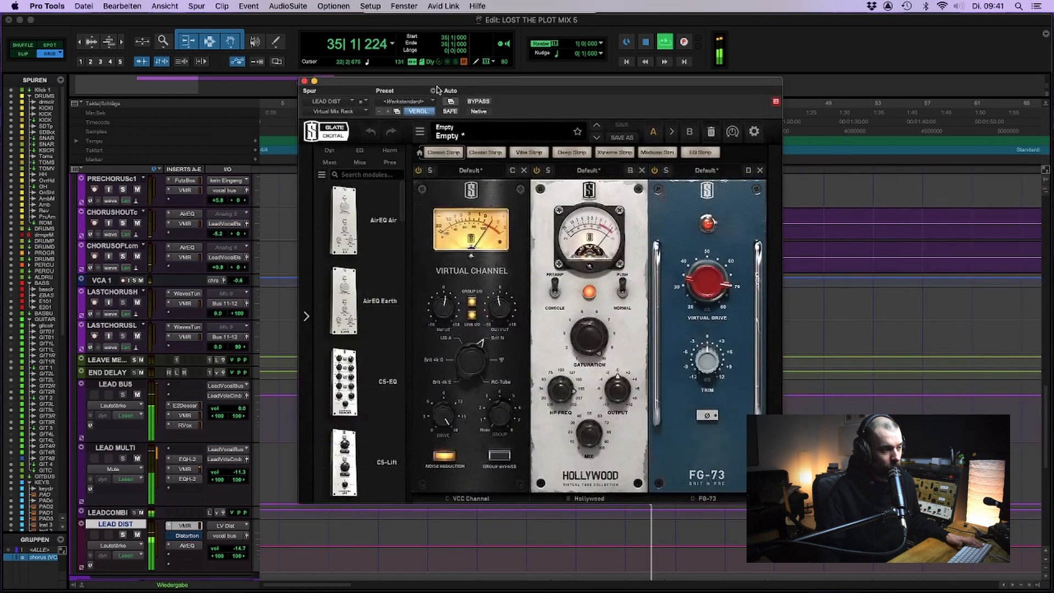
pyautogui.click(305, 83)
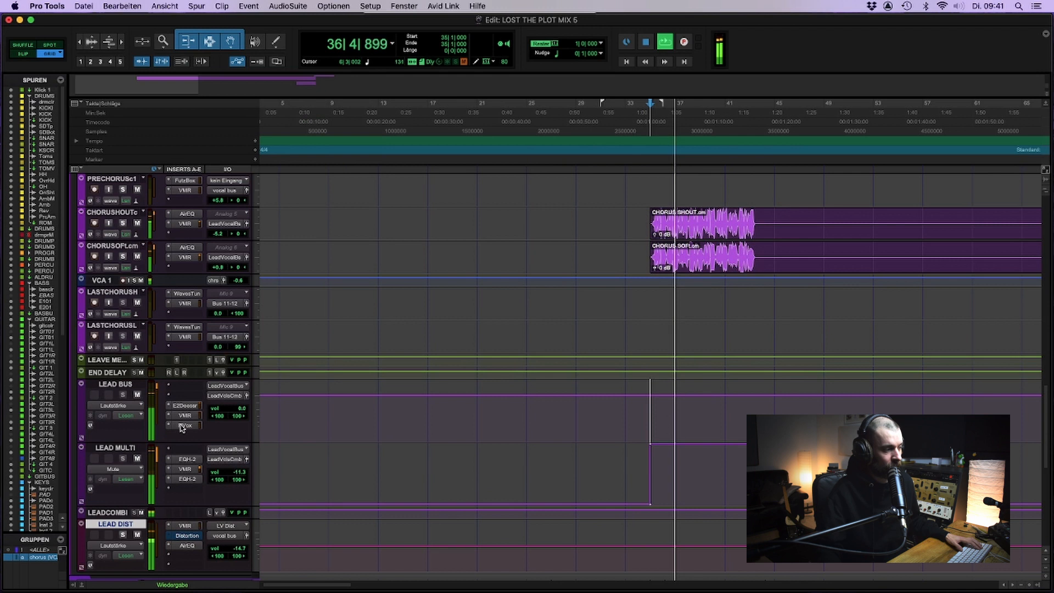
pyautogui.click(137, 536)
pyautogui.press('space')
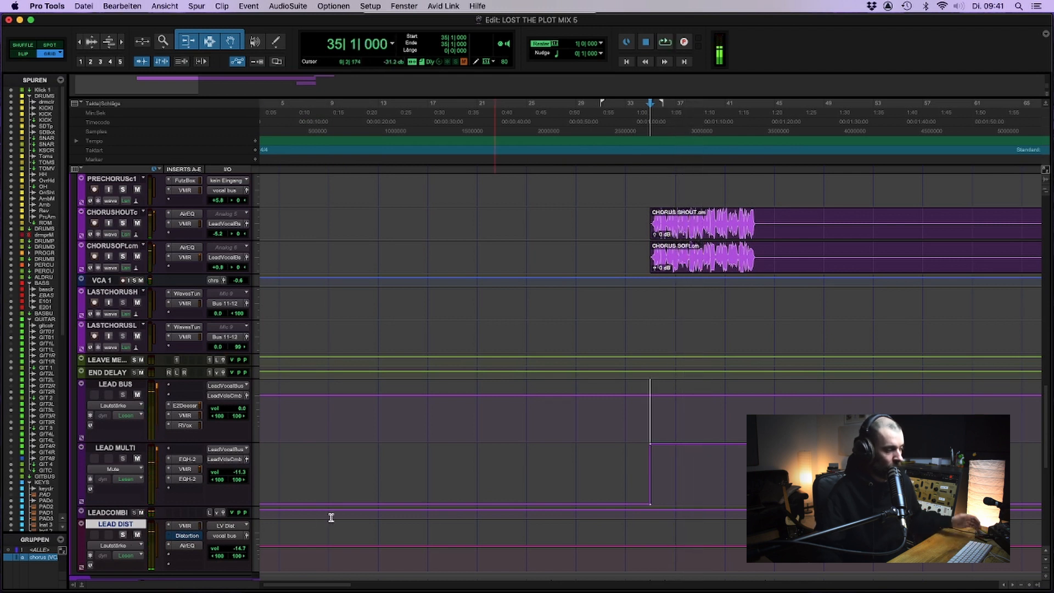
# Step: Inspect the Virtual Mix Rack settings on the CHORUS 2ND backing vocal track and close the plug-in window
pyautogui.scroll(-10, 430, 407)
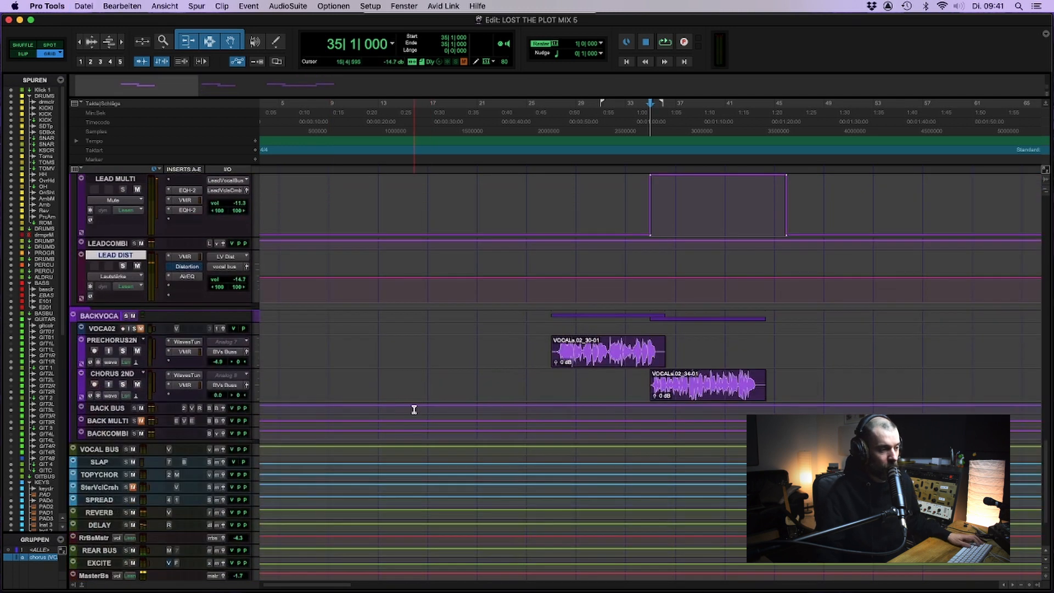
pyautogui.scroll(3, 415, 409)
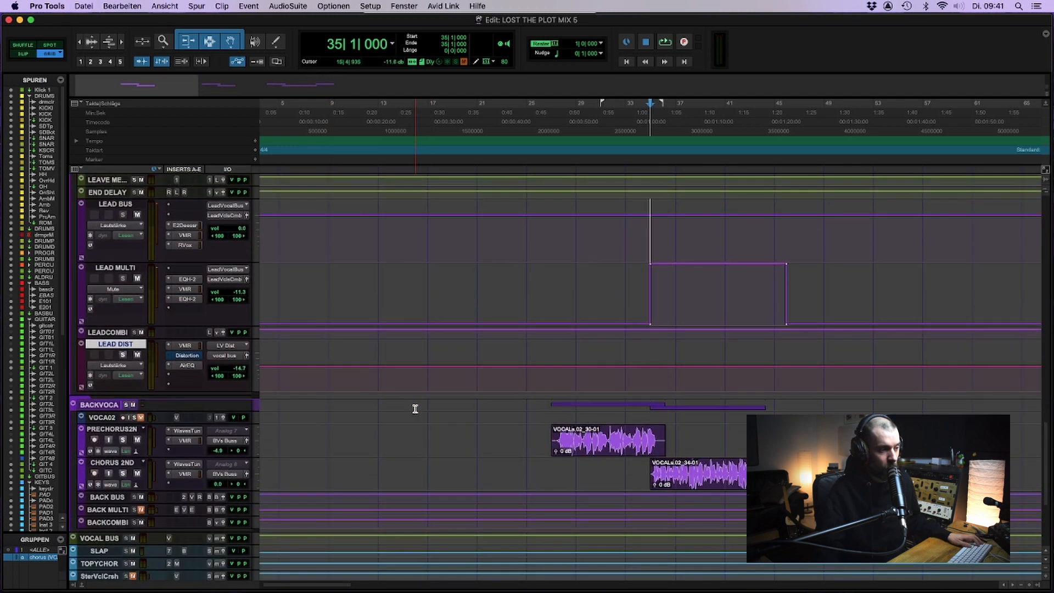
pyautogui.click(192, 474)
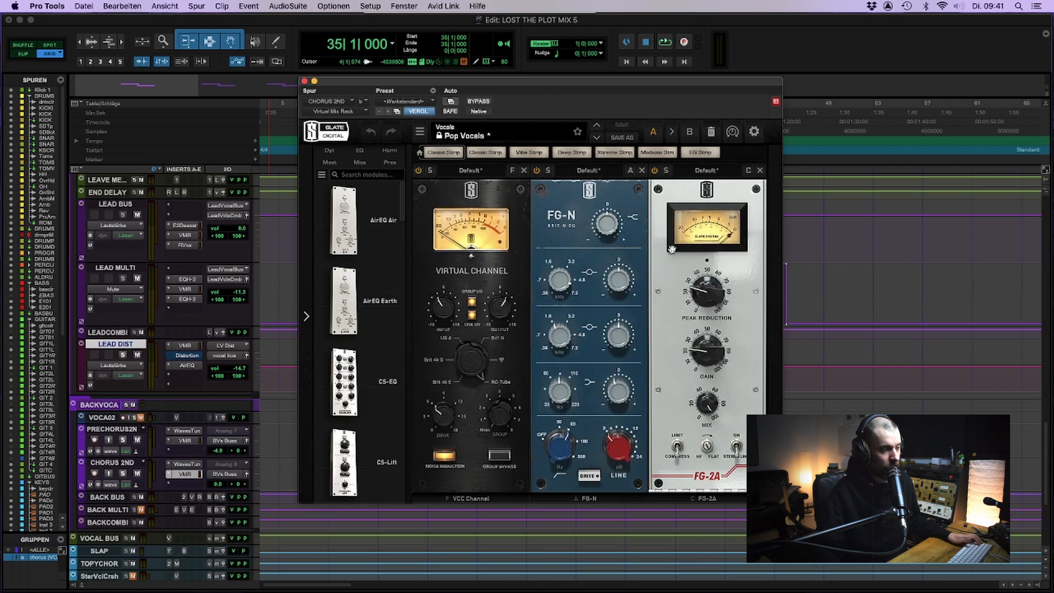
pyautogui.click(305, 82)
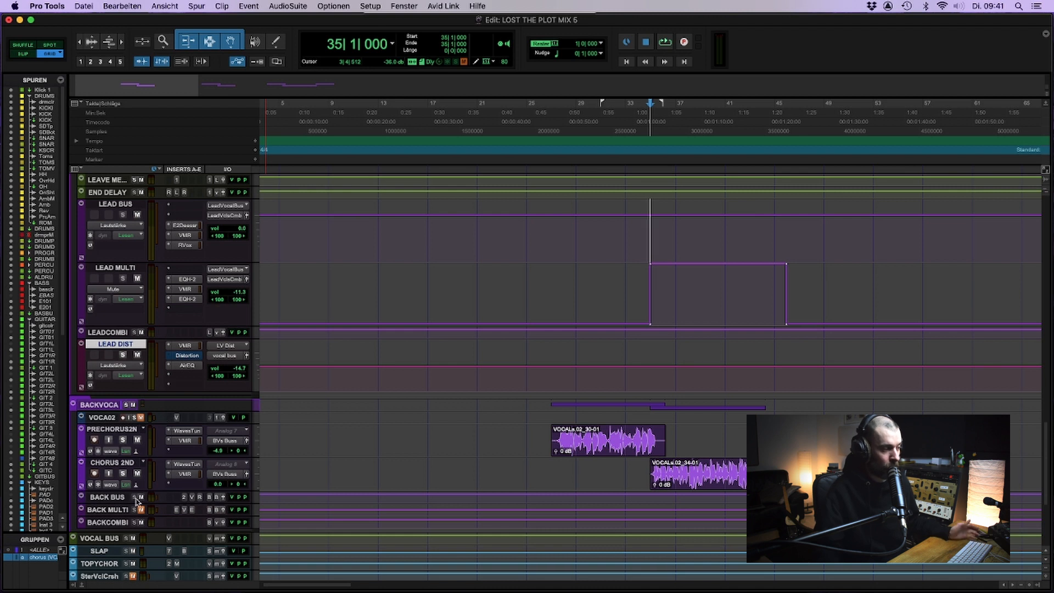
# Step: Select the BACK MULTI track, then inspect the Virtual Tape Machines insert on VOCAL BUS and close its window
pyautogui.click(109, 509)
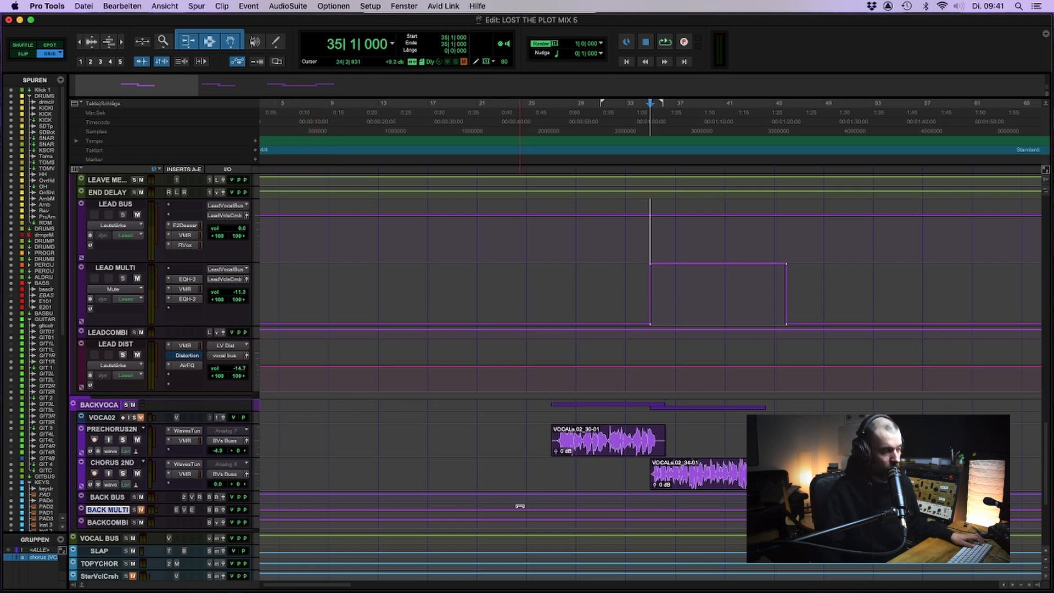
pyautogui.scroll(-4, 518, 501)
pyautogui.hscroll(2, 518, 502)
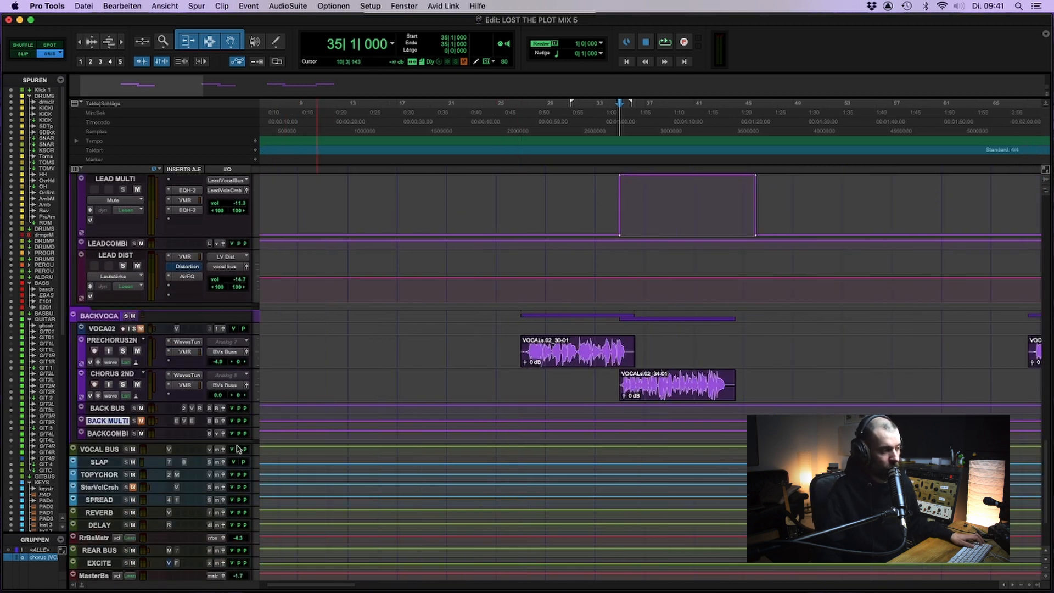
pyautogui.click(169, 450)
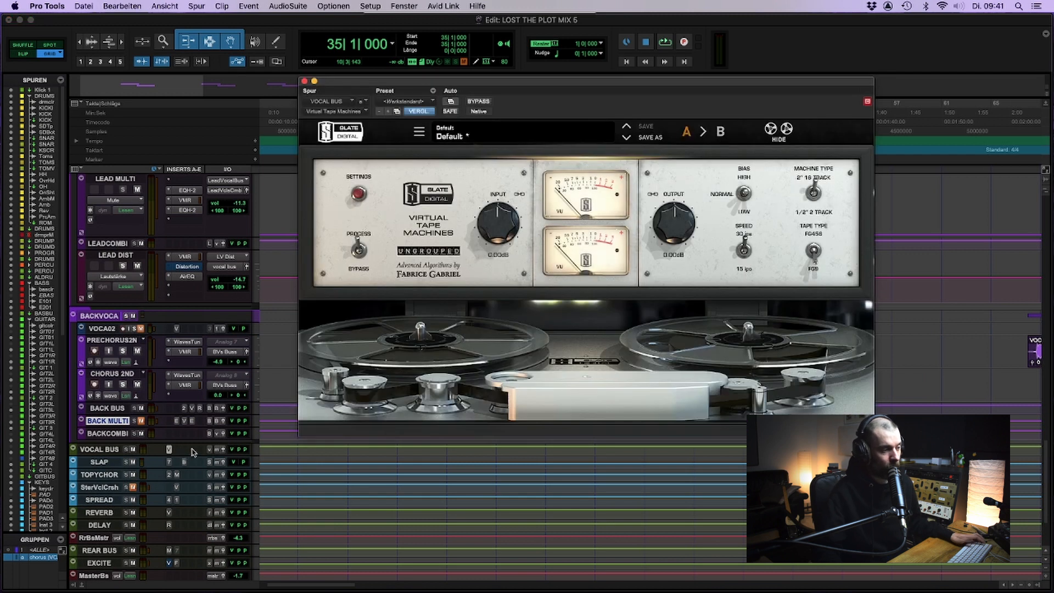
pyautogui.click(304, 81)
# Step: Select the VERSE.cm track in the LEADVOCAL folder with the whole song in view
pyautogui.press('r')
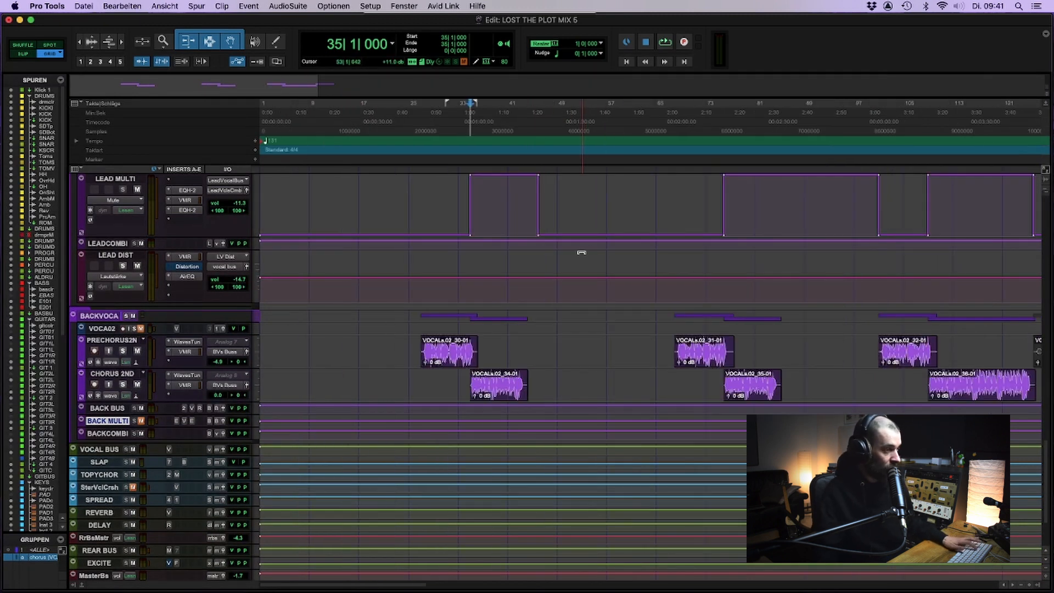
pyautogui.scroll(4, 570, 245)
pyautogui.scroll(15, 559, 299)
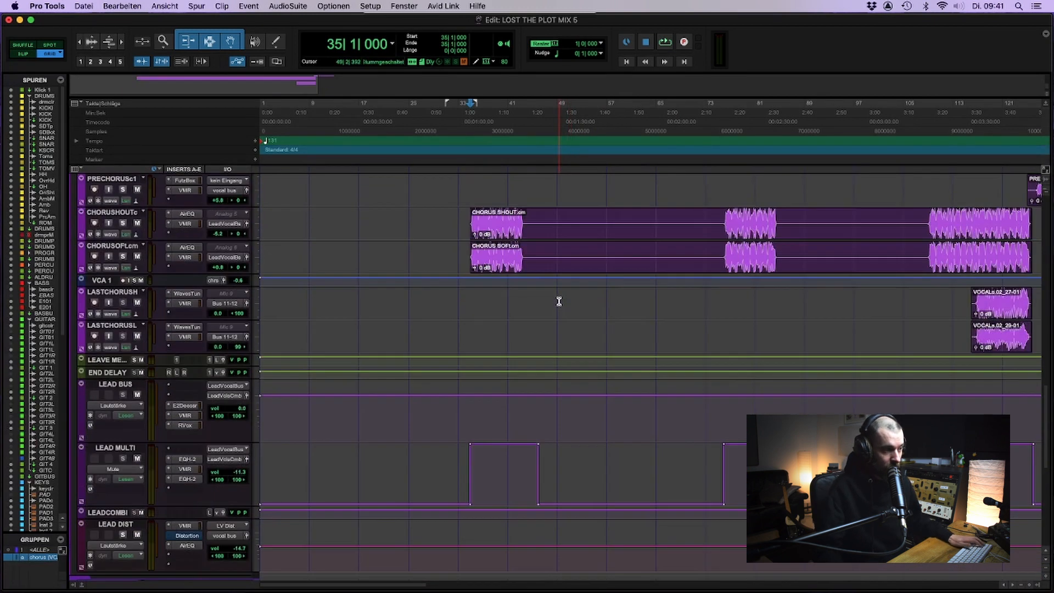
pyautogui.scroll(1, 559, 301)
pyautogui.press('r')
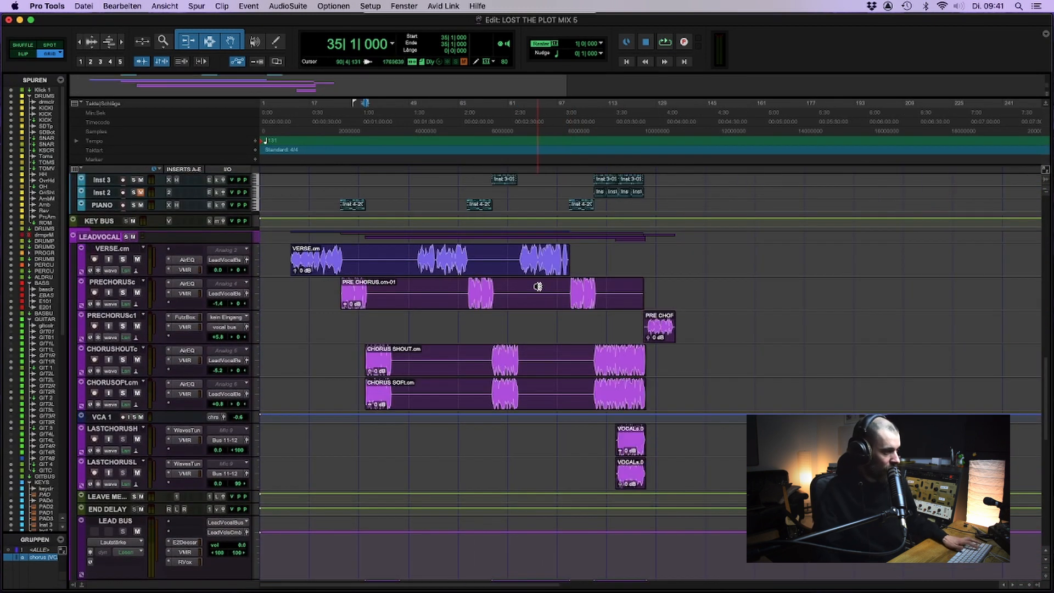
pyautogui.click(113, 249)
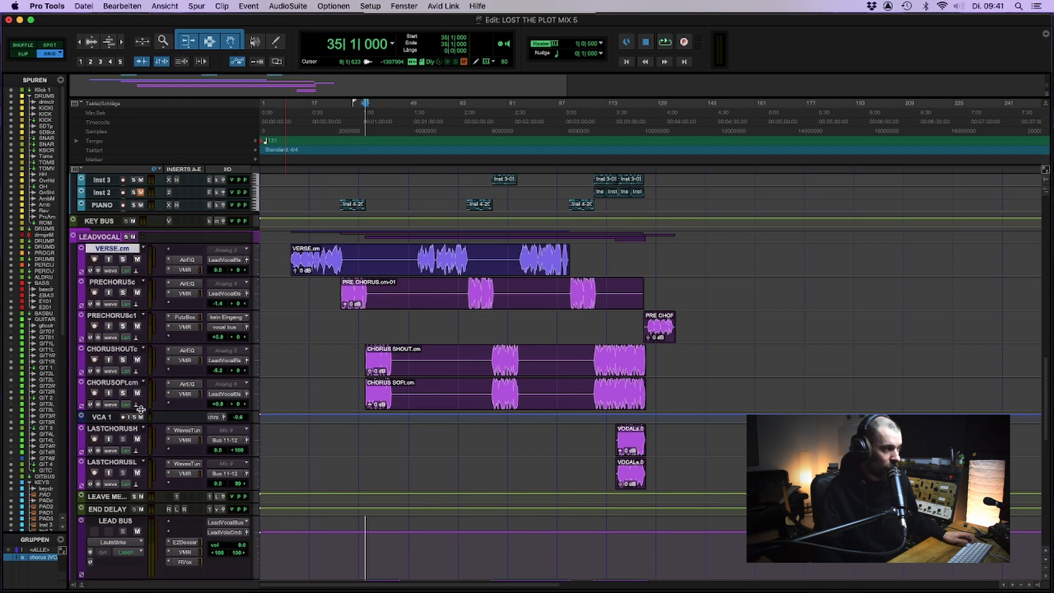
# Step: Select all LEADVOCAL tracks from VERSE.cm through LASTCHORUSL and reduce their track height to the compact size
pyautogui.keyDown('shift'); pyautogui.click(128, 464); pyautogui.keyUp('shift')
pyautogui.hotkey('ctrl', 'Down')
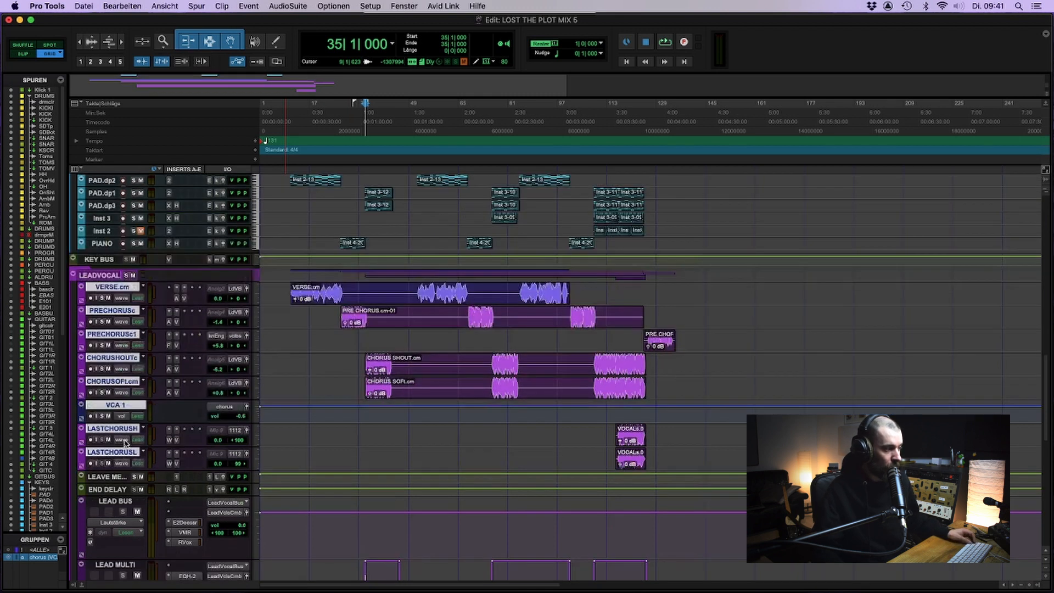
pyautogui.scroll(-5, 153, 423)
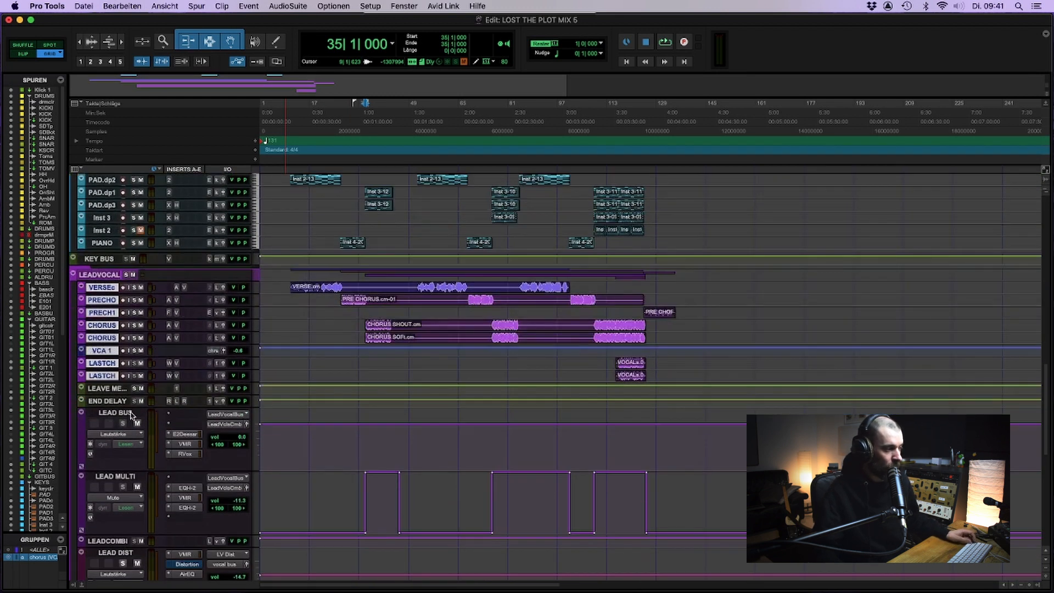
# Step: Shrink the LEAD BUS, LEAD MULTI and LEAD DIST tracks to the compact height
pyautogui.click(131, 415)
pyautogui.keyDown('shift'); pyautogui.click(128, 473); pyautogui.keyUp('shift')
pyautogui.moveTo(128, 470); pyautogui.dragTo(130, 419)
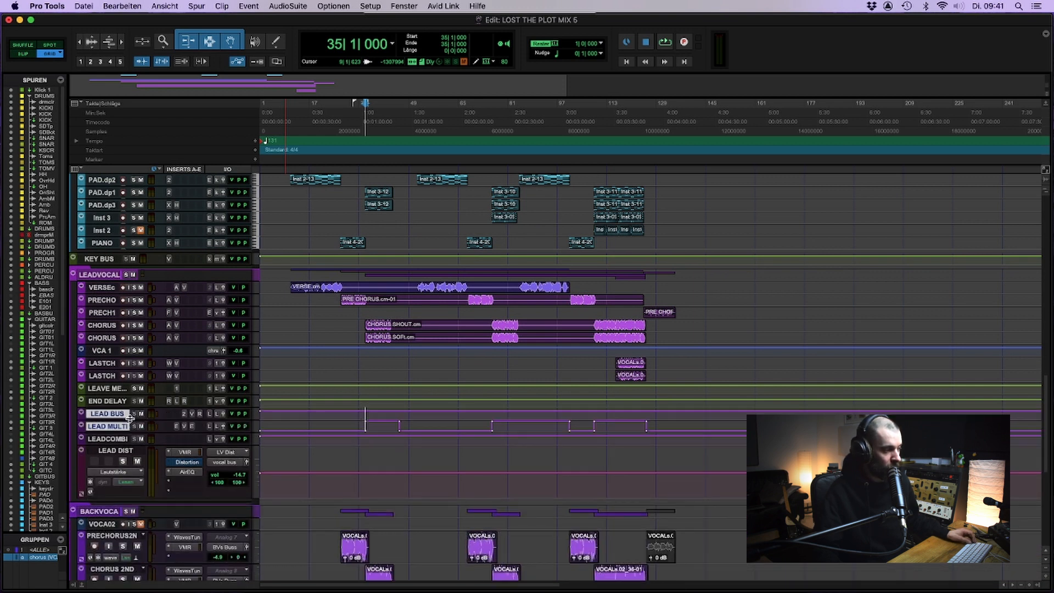
pyautogui.click(133, 454)
pyautogui.moveTo(130, 496); pyautogui.dragTo(130, 457)
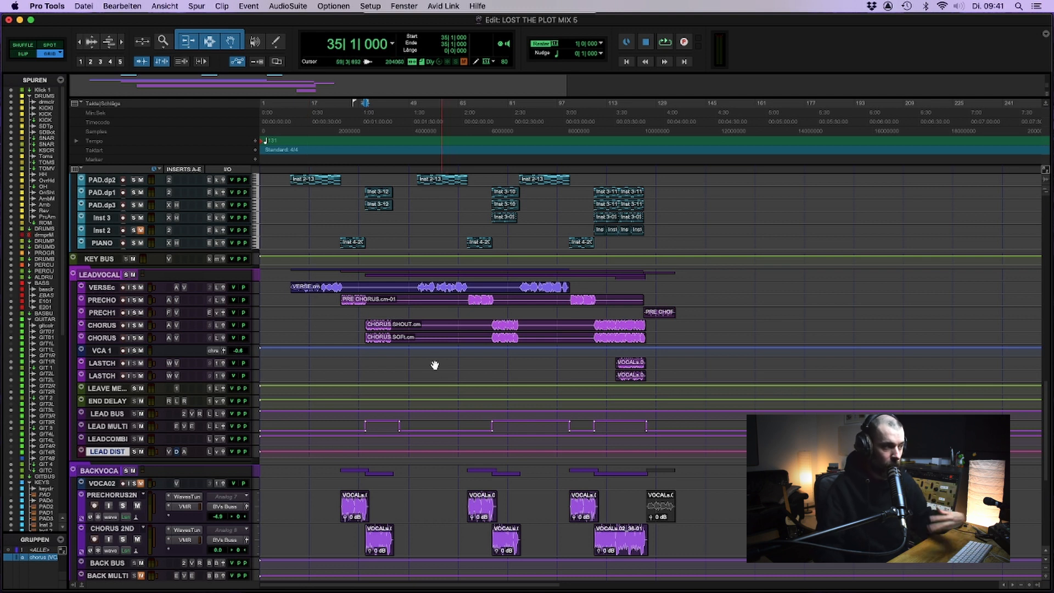
# Step: Enlarge the height of the VERSE.cm, LEAD BUS and LEAD COMBI tracks so their inserts and routing show
pyautogui.click(114, 289)
pyautogui.moveTo(110, 294); pyautogui.dragTo(116, 333)
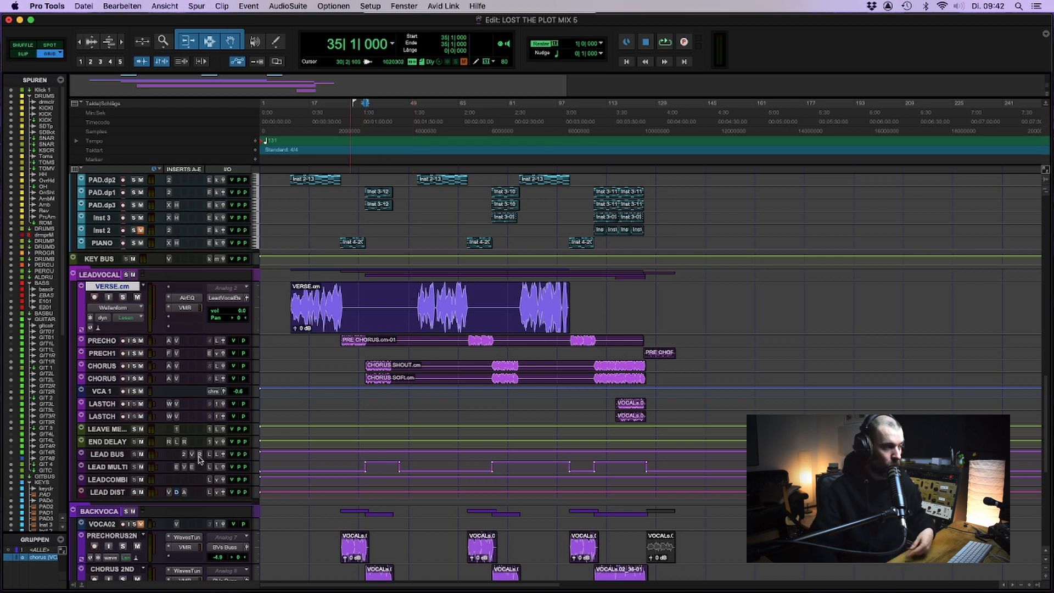
pyautogui.click(110, 455)
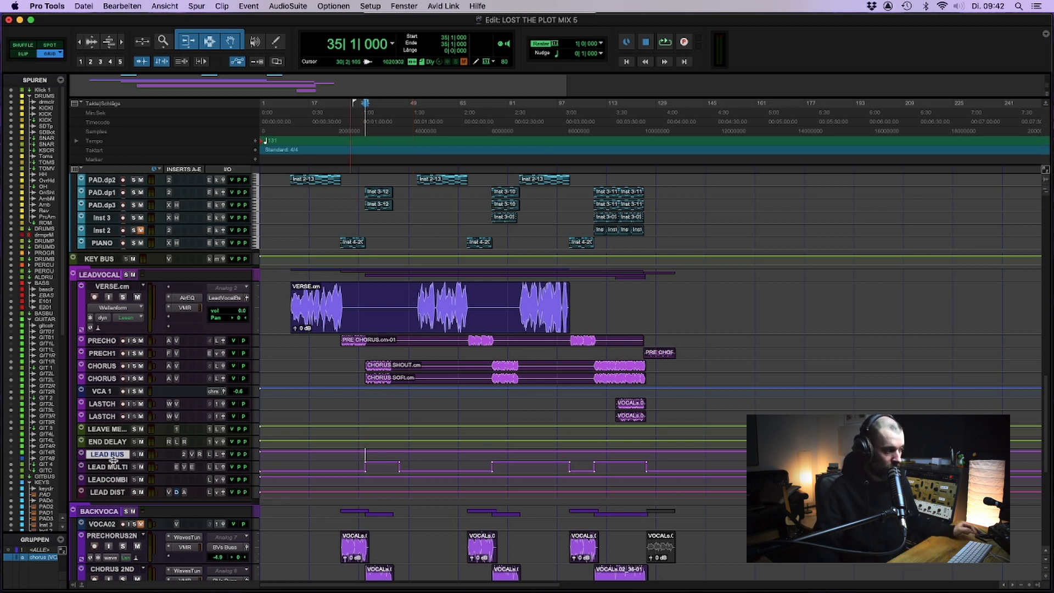
pyautogui.moveTo(115, 471); pyautogui.dragTo(118, 502)
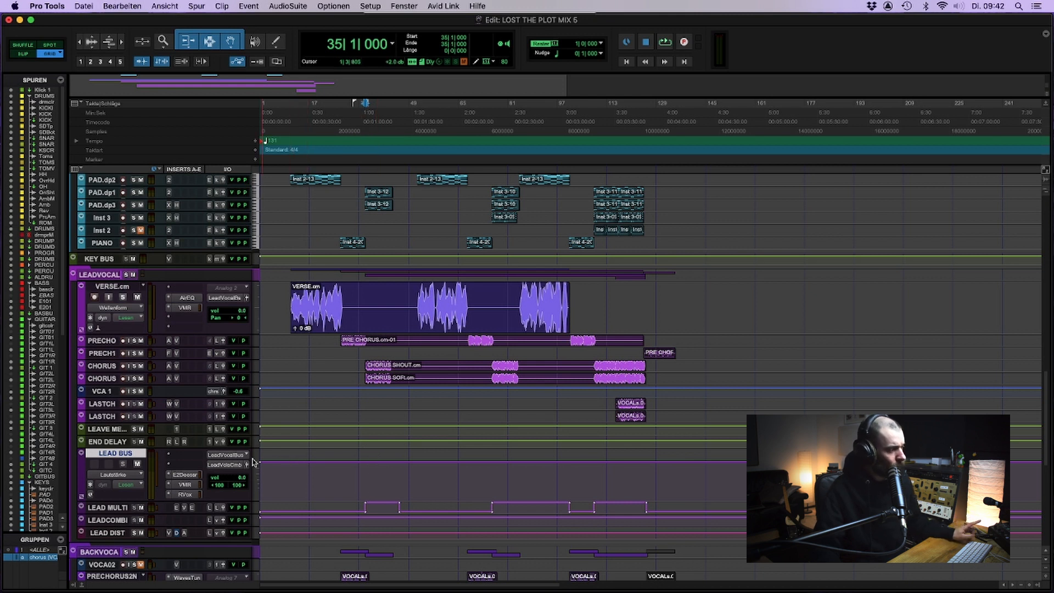
pyautogui.click(108, 521)
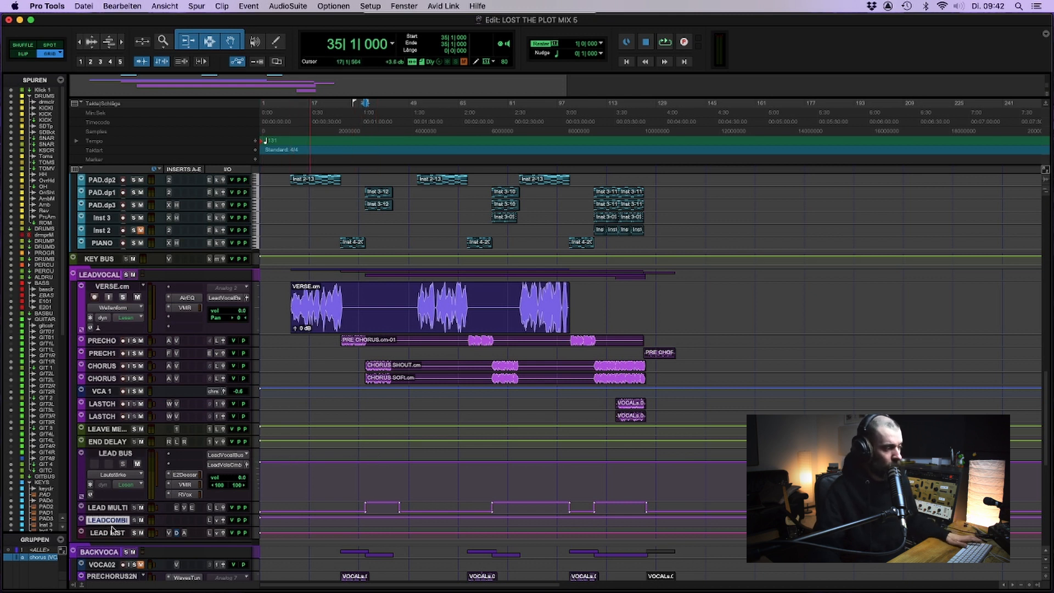
pyautogui.moveTo(110, 523); pyautogui.dragTo(111, 577)
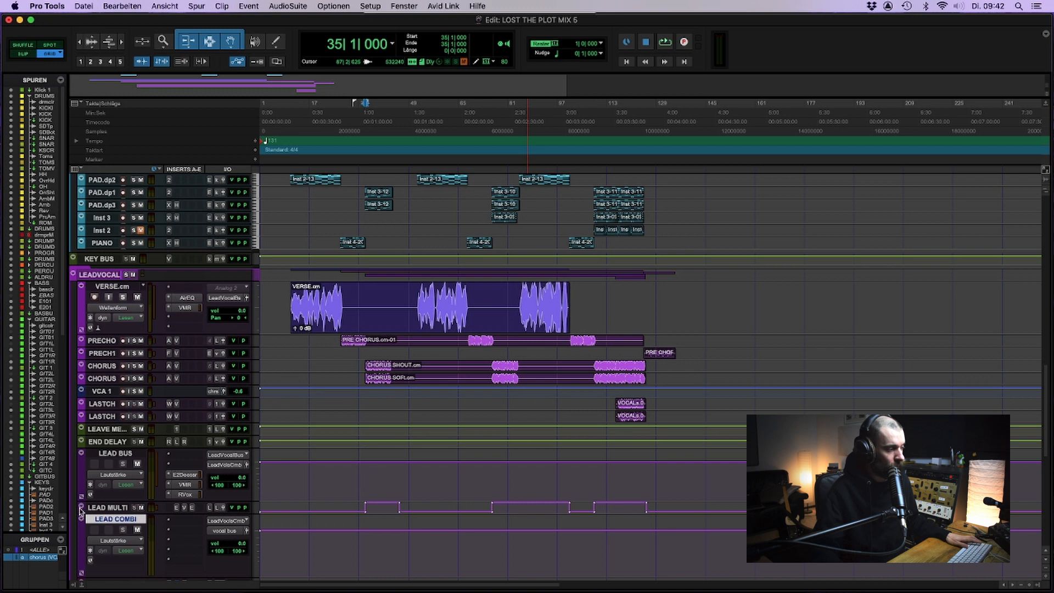
# Step: Select LEAD BUS and LEAD MULTI, and place the edit cursor at bar 114 in a zoomed-in view of the last chorus
pyautogui.click(128, 455)
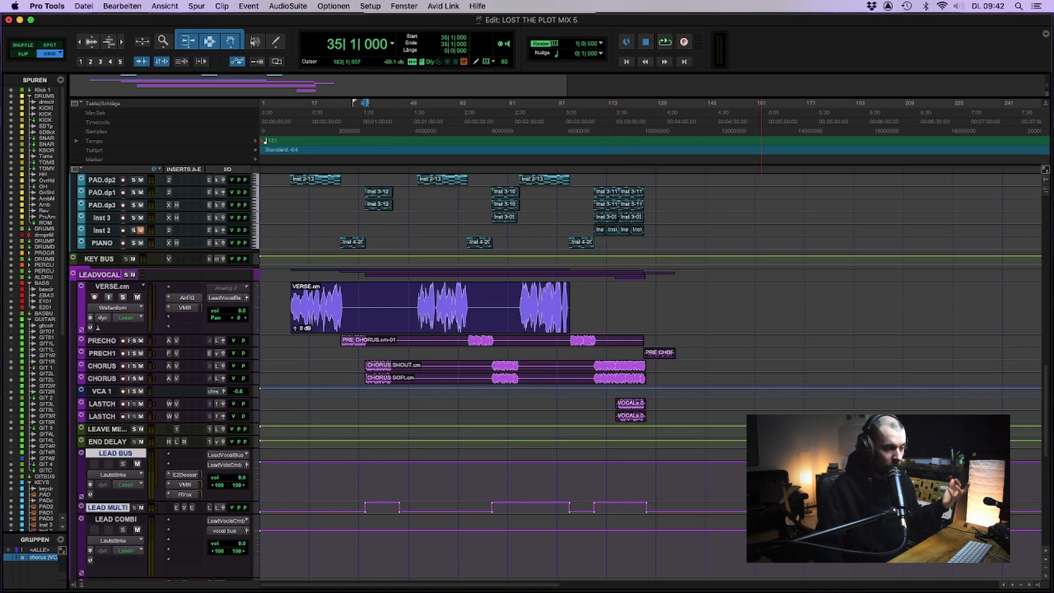
pyautogui.click(612, 352)
pyautogui.press('super+bracketright')
pyautogui.press('super+bracketright')
pyautogui.press('super+bracketright')
pyautogui.press('super+bracketright')
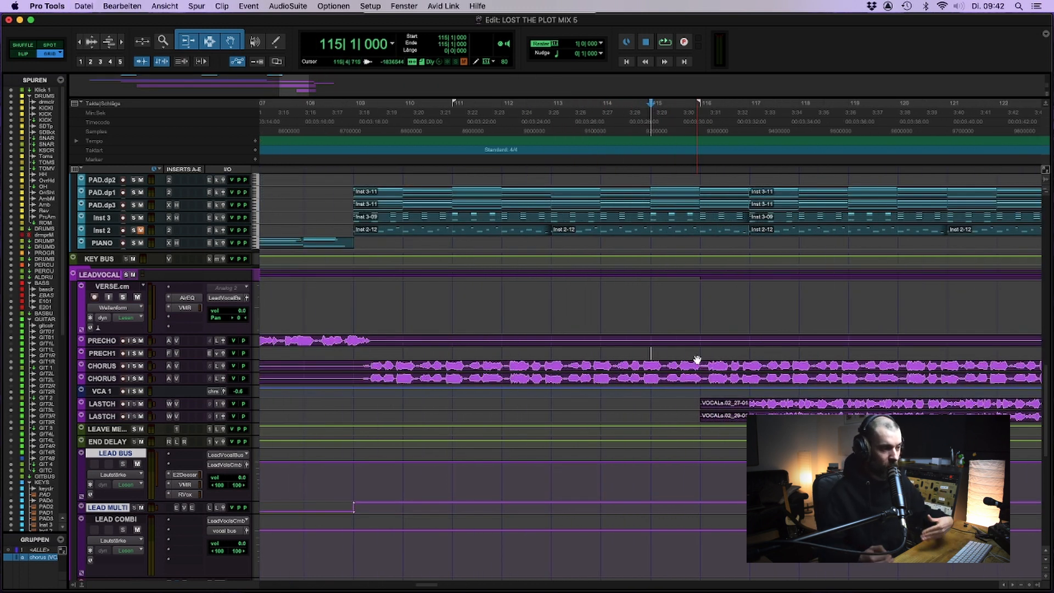
pyautogui.click(601, 352)
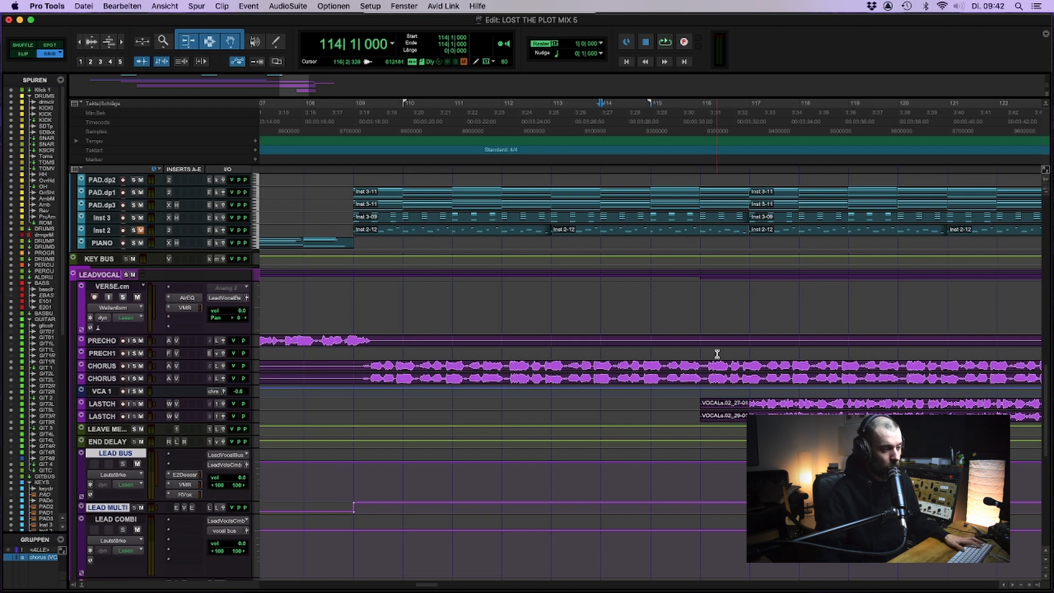
# Step: Select both LASTCHORUS vocal tracks and enlarge their height to show their inserts and waveforms
pyautogui.moveTo(107, 406)
pyautogui.mouseDown()
pyautogui.moveTo(115, 442)
pyautogui.moveTo(118, 409)
pyautogui.mouseUp()
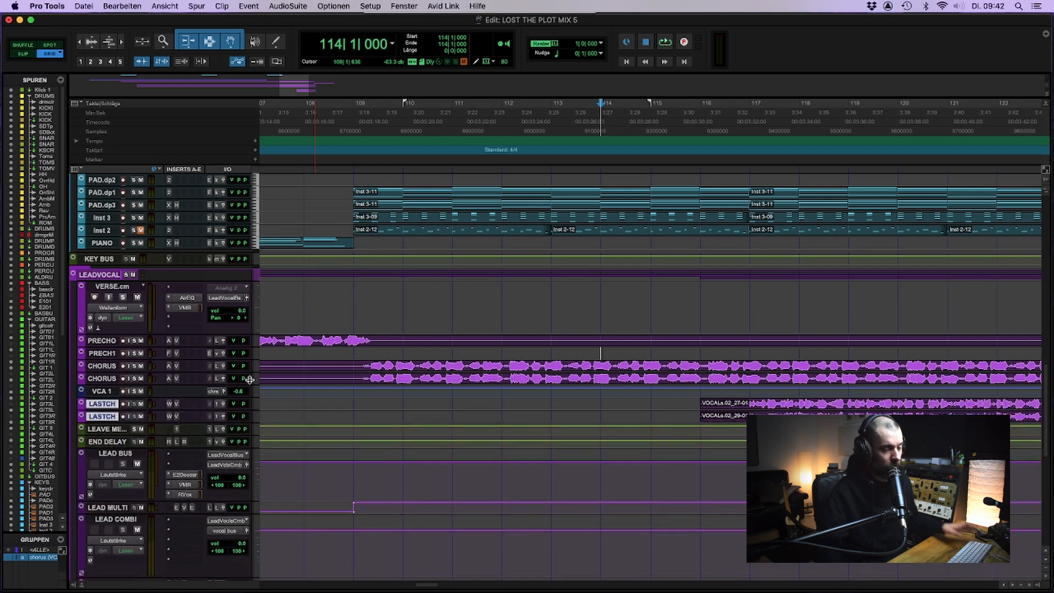
pyautogui.moveTo(105, 410); pyautogui.dragTo(108, 435)
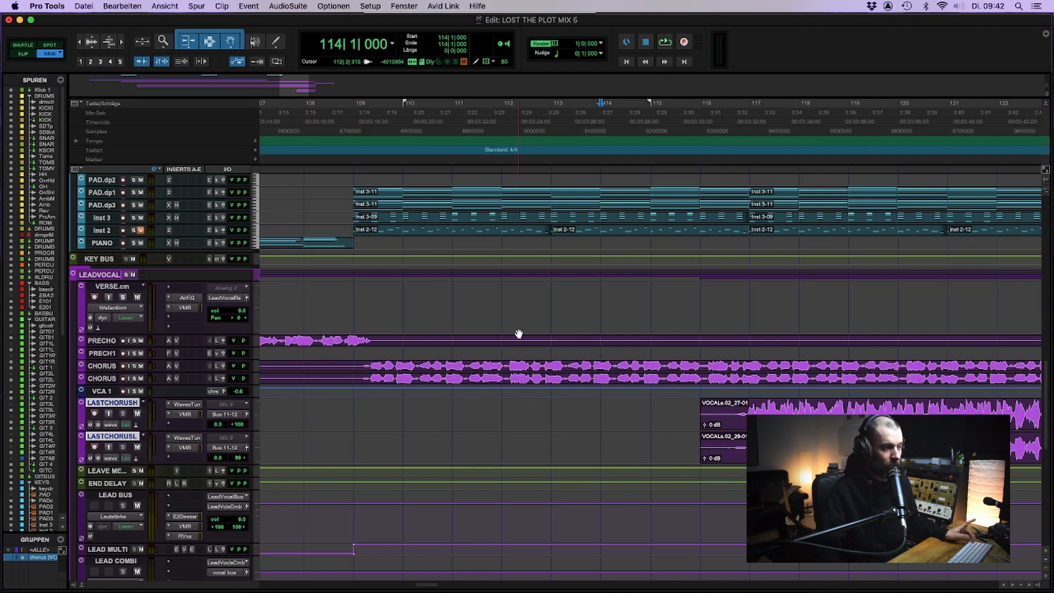
# Step: Play the last chorus from bar 114 and switch off the FG-116 module in LEAD BUS's Virtual Mix Rack
pyautogui.click(554, 351)
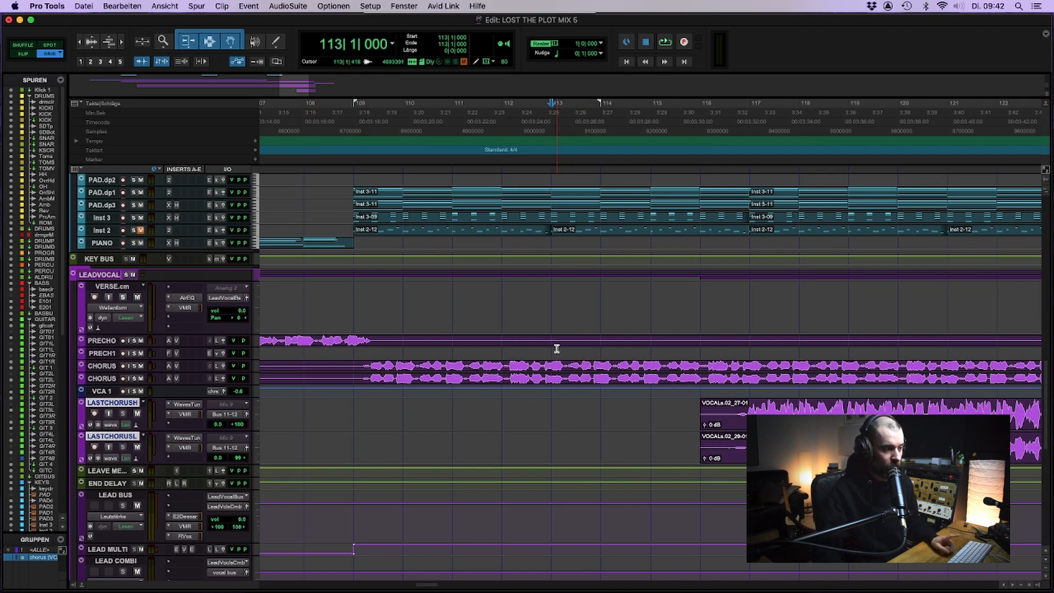
pyautogui.click(602, 351)
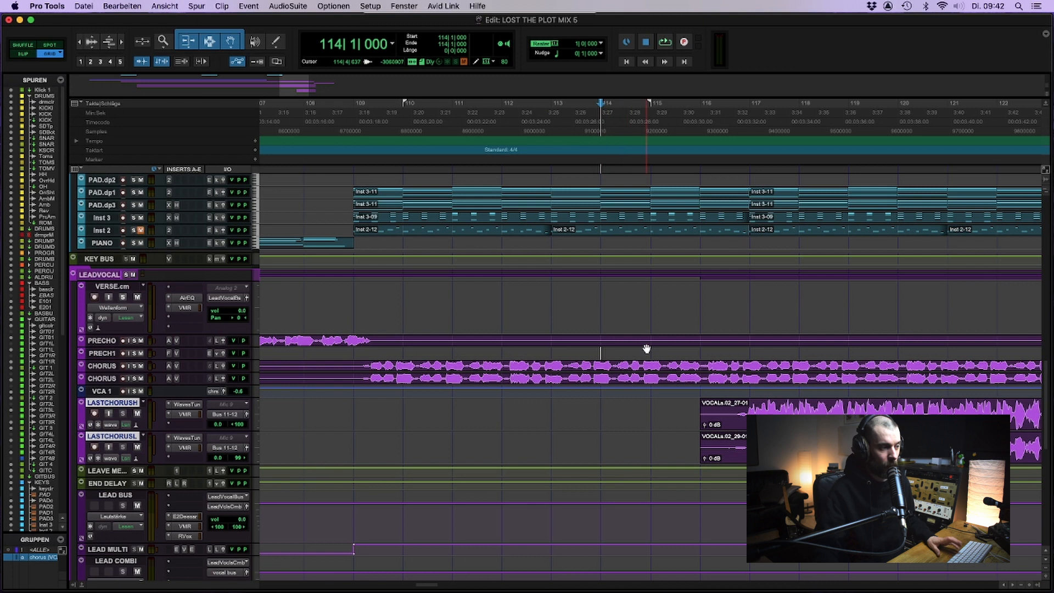
pyautogui.press('space')
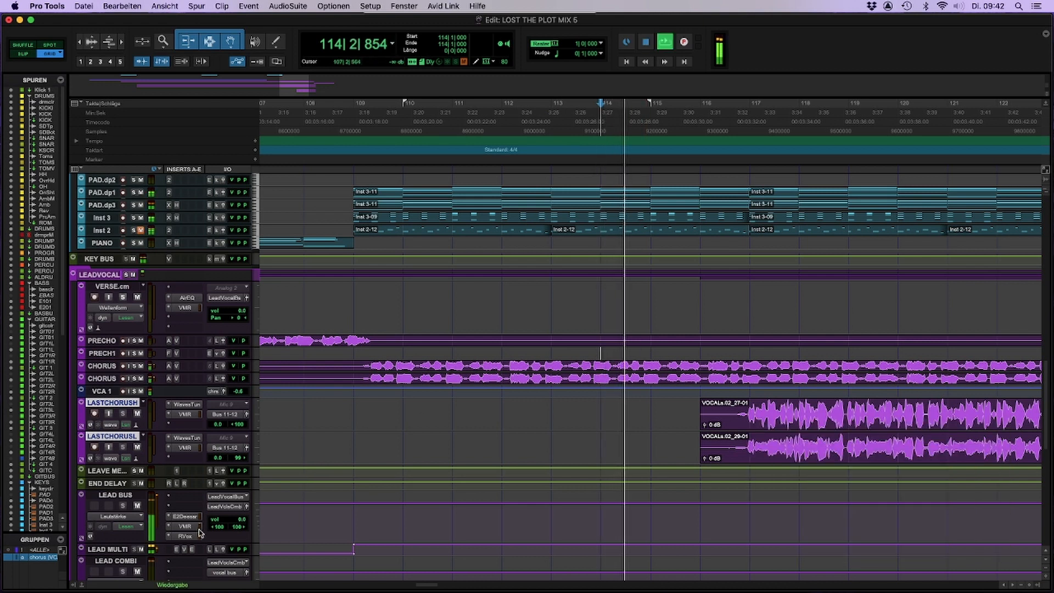
pyautogui.click(185, 526)
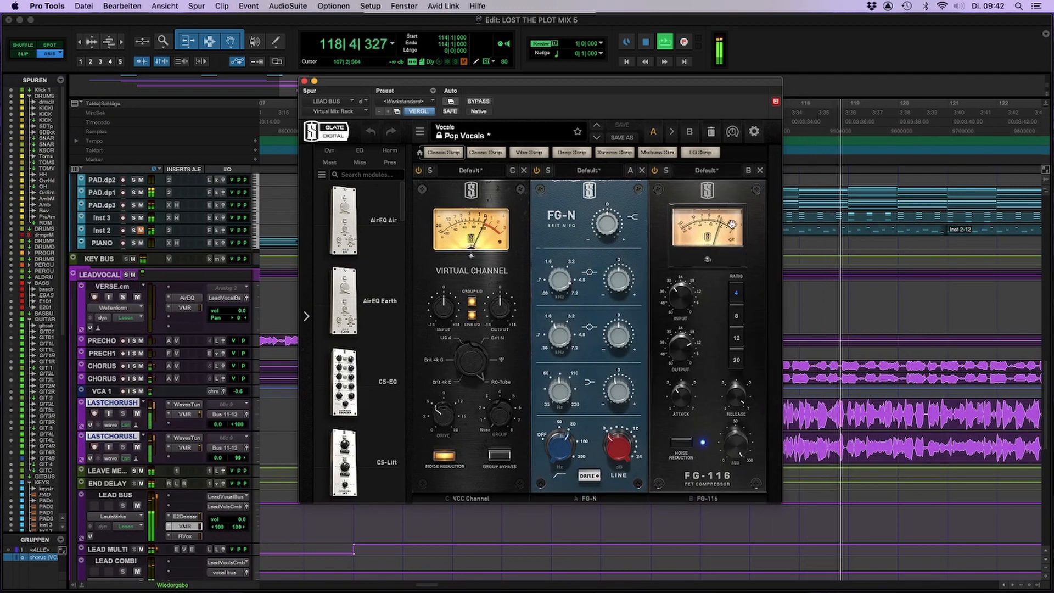
pyautogui.click(654, 171)
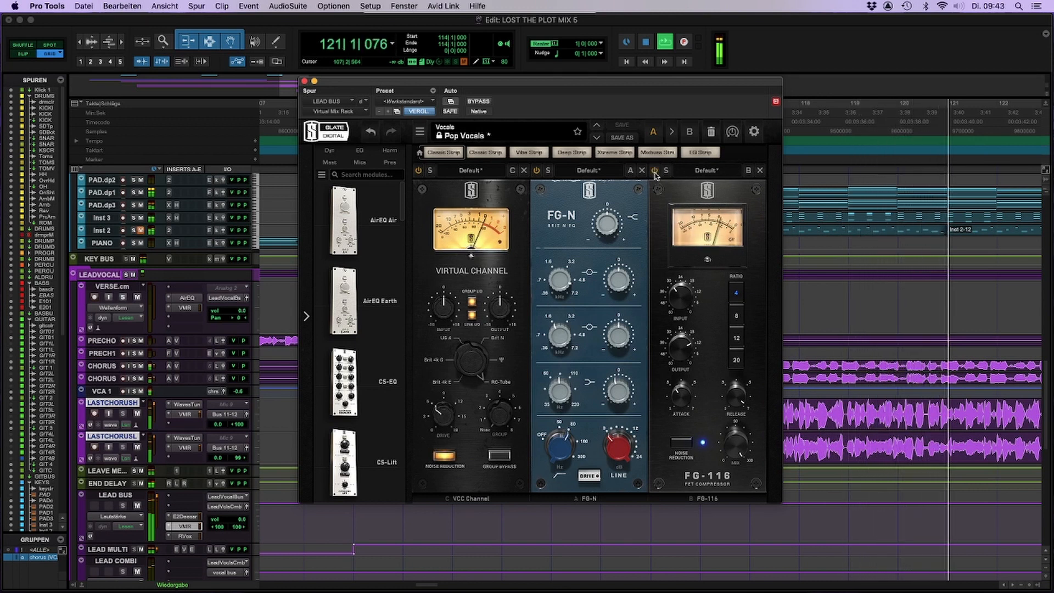